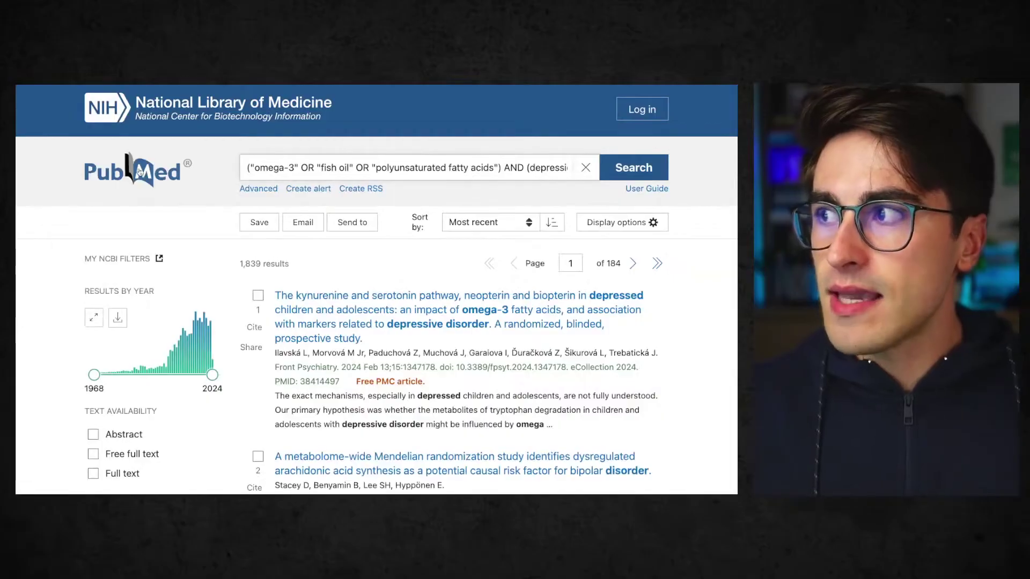
# Step: Open the PubMed Advanced Search Builder and delete all earlier queries from the search history
pyautogui.click(137, 161)
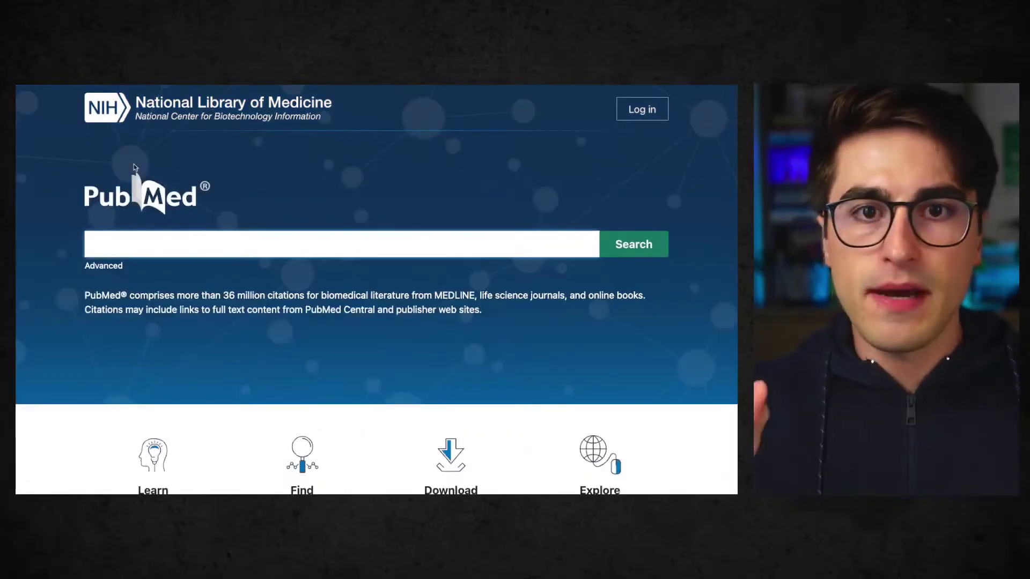
pyautogui.click(103, 266)
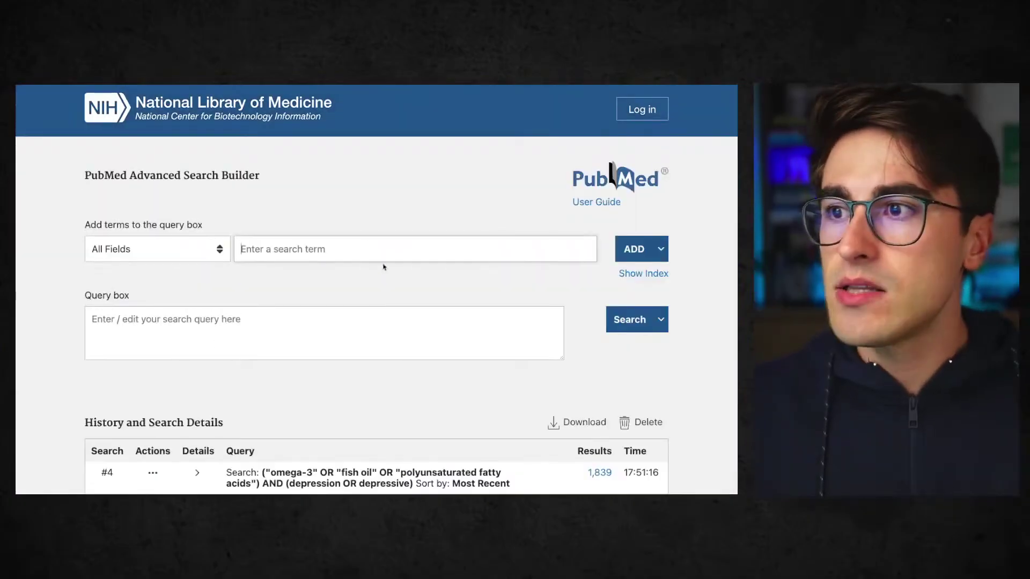
pyautogui.scroll(-3, 370, 239)
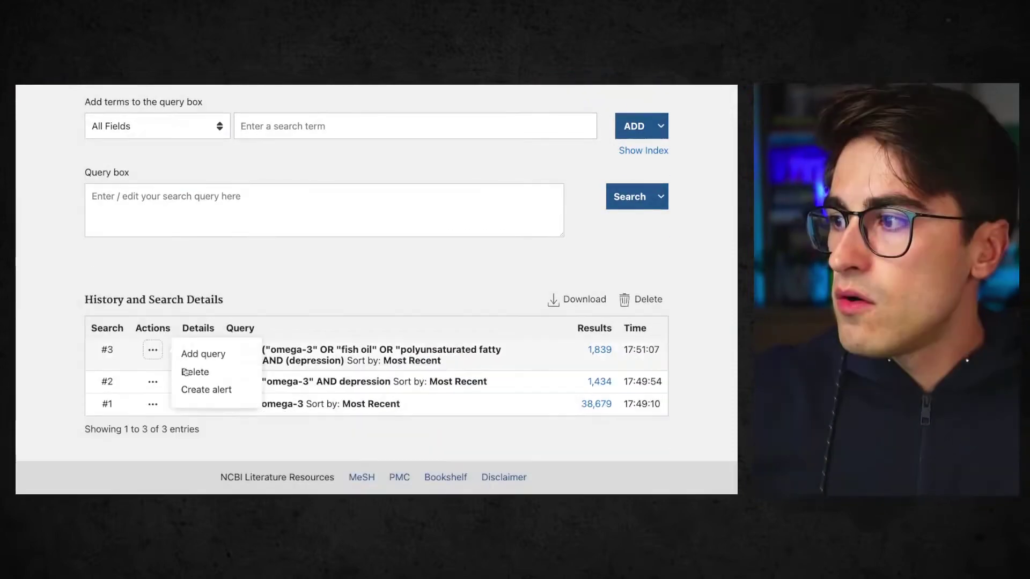
pyautogui.click(203, 374)
pyautogui.click(374, 293)
pyautogui.click(153, 349)
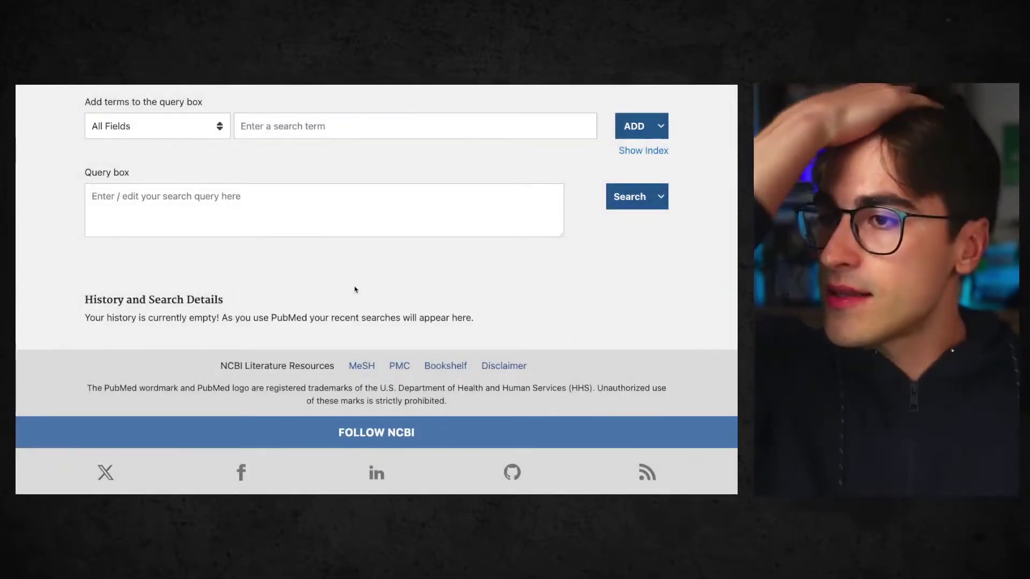
# Step: Add the term omega-3, searched in All Fields, to the empty query box
pyautogui.scroll(3, 322, 346)
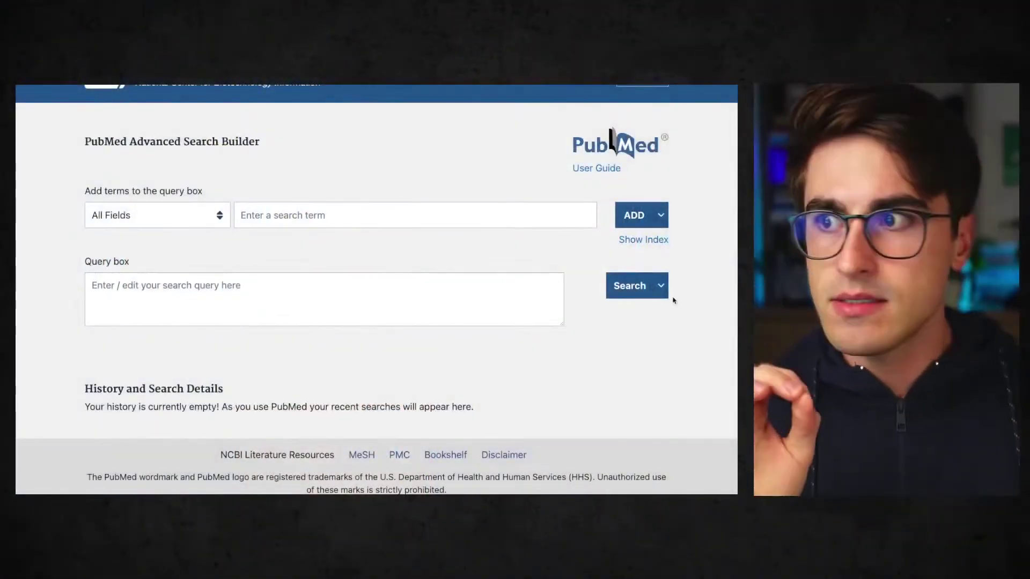
pyautogui.scroll(1, 403, 242)
pyautogui.click(375, 243)
pyautogui.scroll(-1, 393, 217)
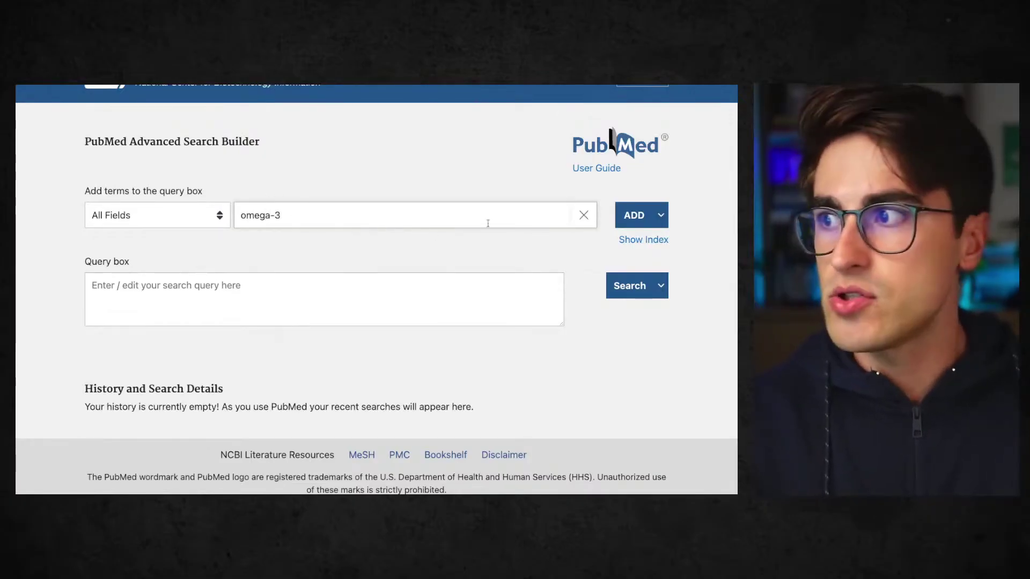
pyautogui.moveTo(459, 215); pyautogui.dragTo(225, 222)
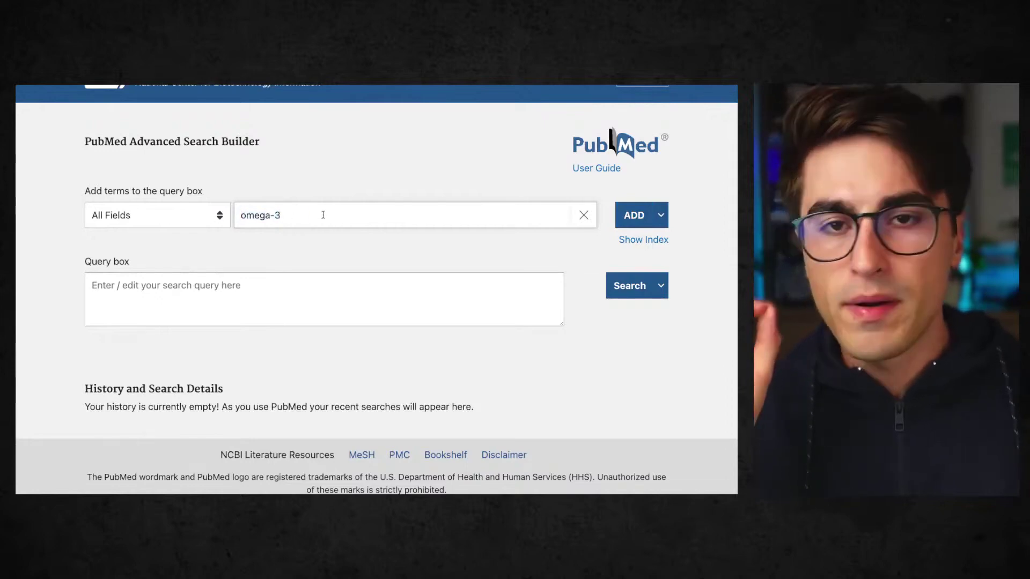
pyautogui.moveTo(322, 216); pyautogui.dragTo(188, 218)
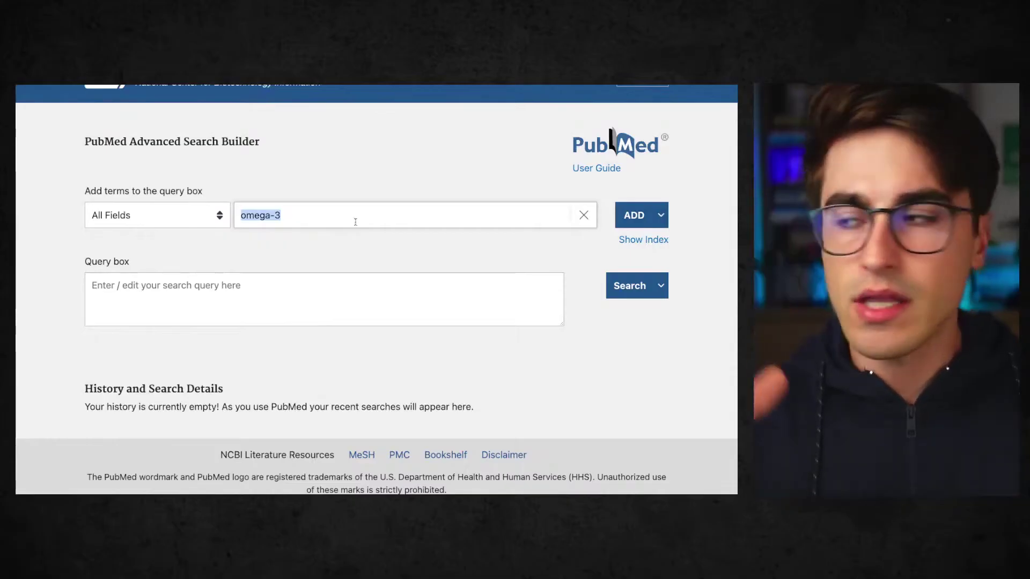
pyautogui.click(308, 218)
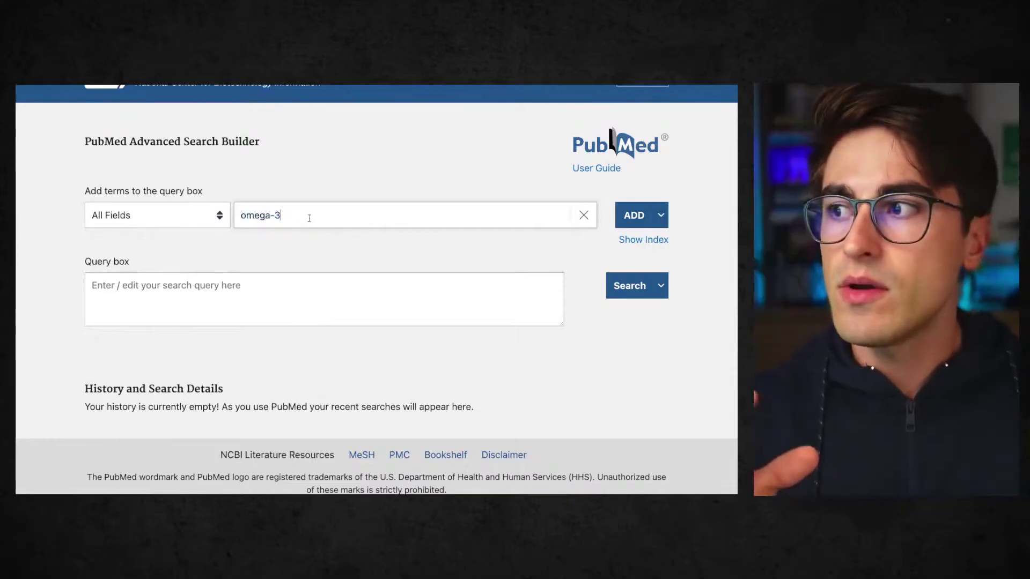
pyautogui.click(638, 217)
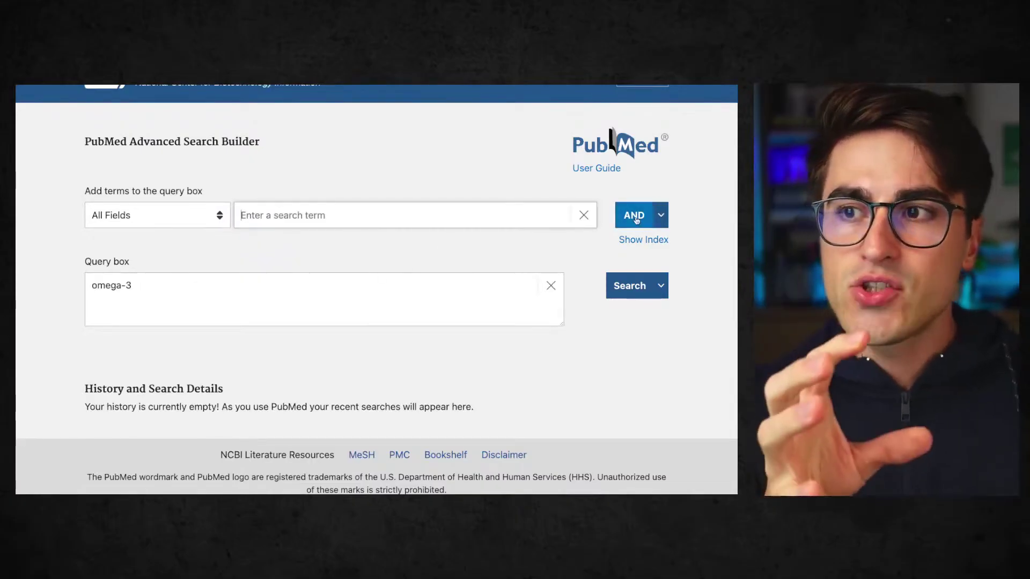
pyautogui.click(206, 287)
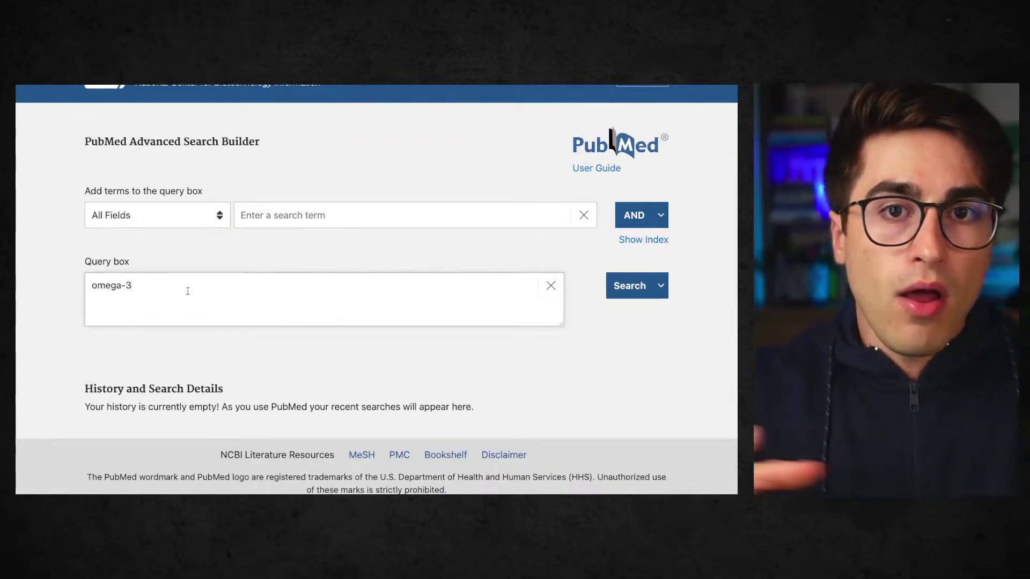
# Step: Add the quoted phrase "fish oil" to the query, combined with omega-3 by OR
pyautogui.click(295, 217)
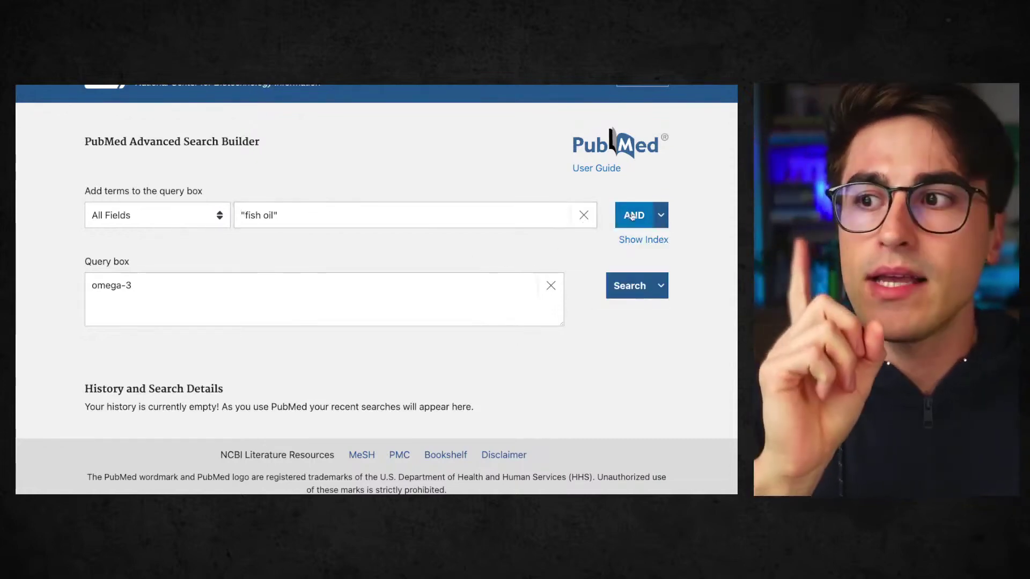
pyautogui.click(661, 215)
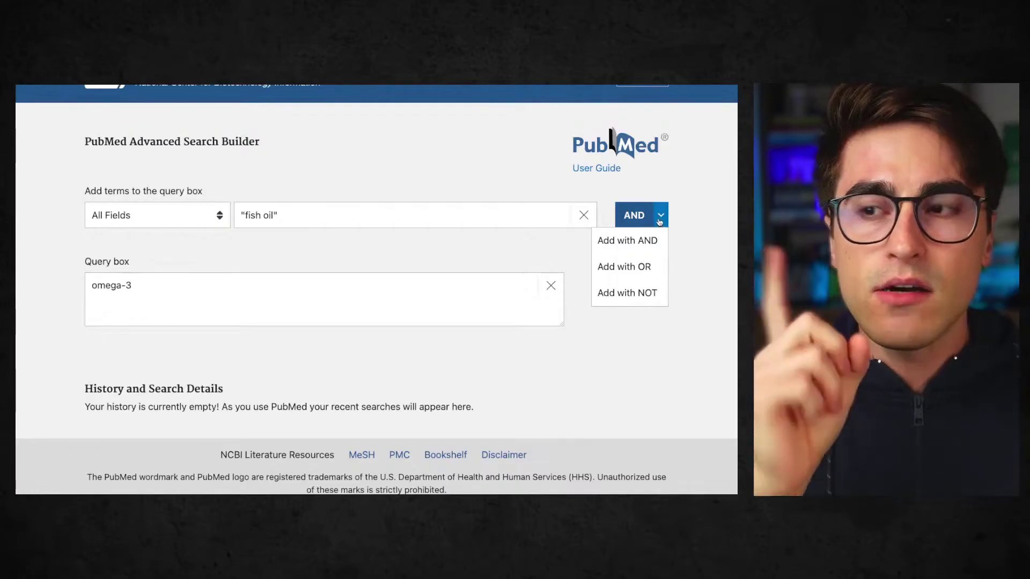
pyautogui.click(661, 215)
pyautogui.click(655, 220)
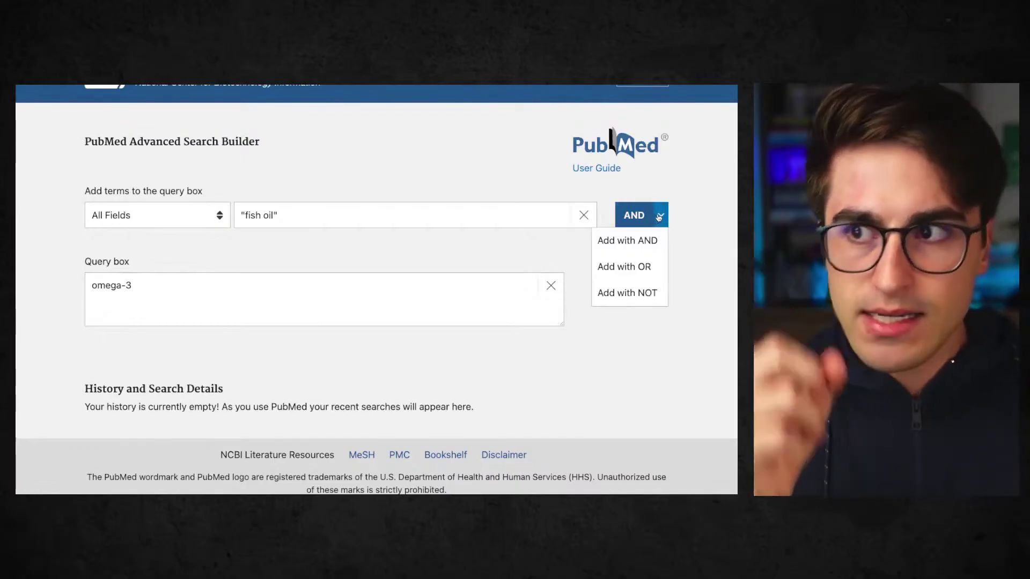
pyautogui.click(660, 215)
pyautogui.click(664, 215)
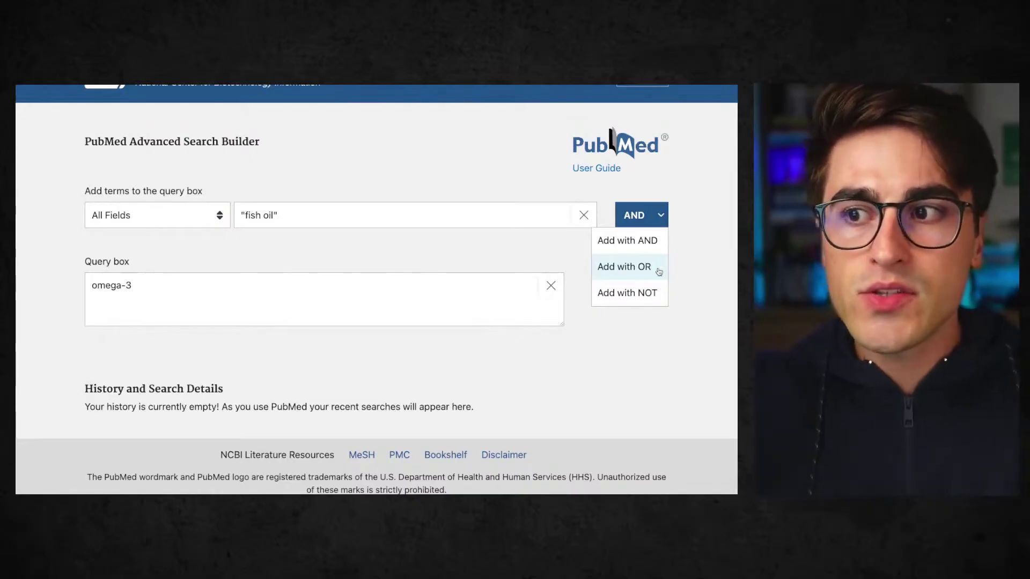
pyautogui.click(623, 266)
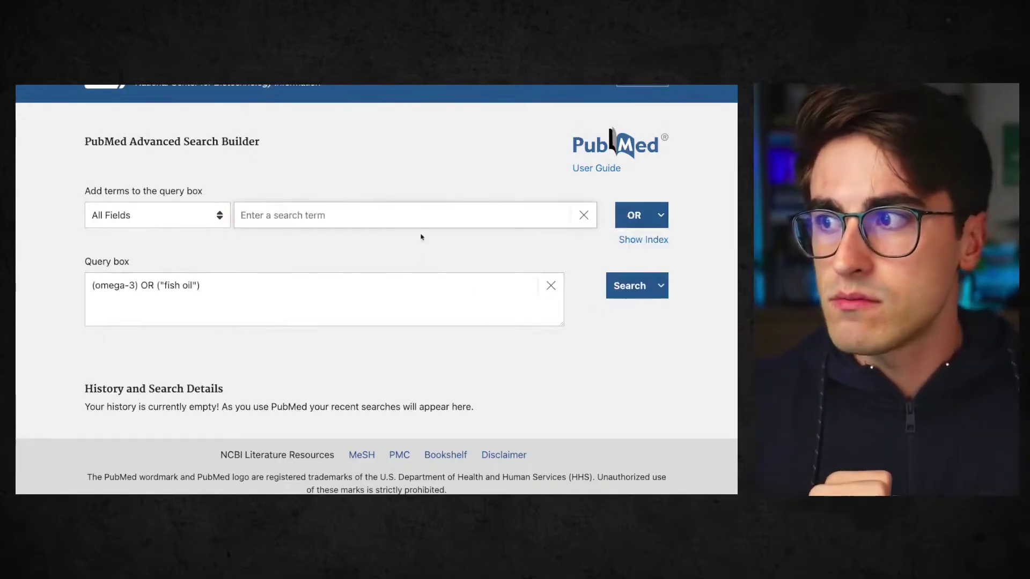
# Step: Add the term fish and the quoted phrase "polyunsaturated fatty acids" to the query, each combined with OR
pyautogui.write('fish')
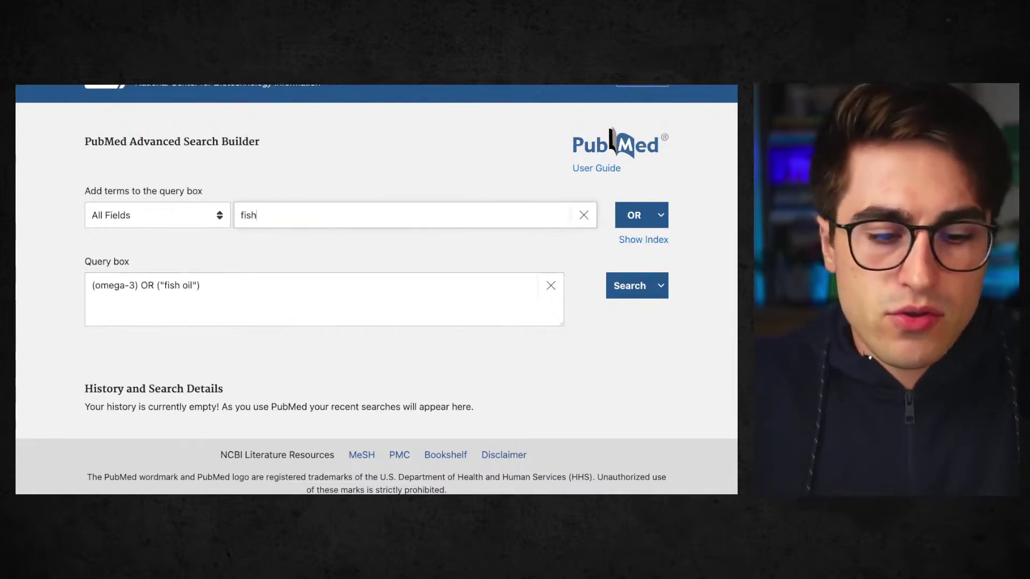
pyautogui.press('Return')
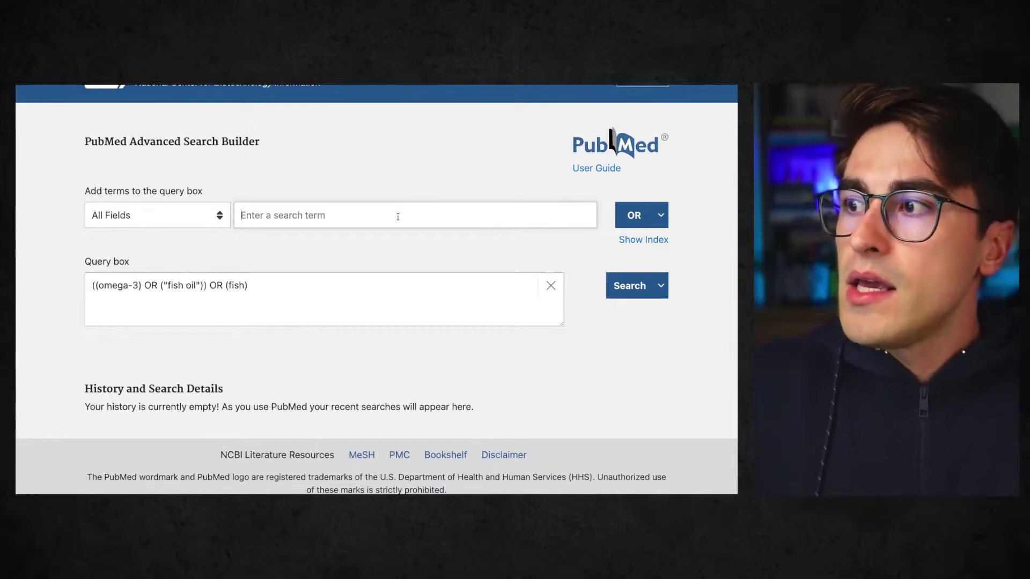
pyautogui.write('poly')
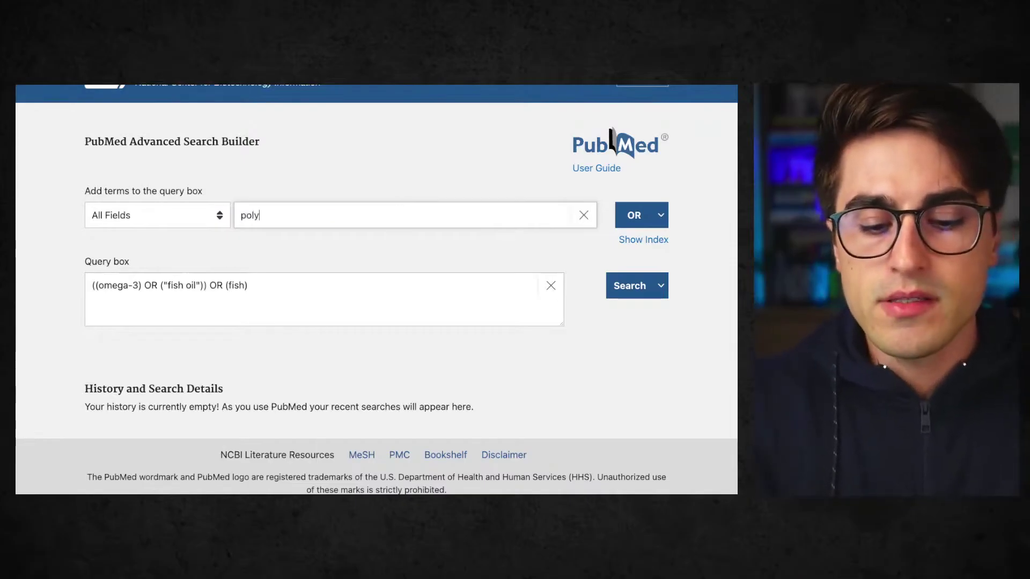
pyautogui.write('unsaturate')
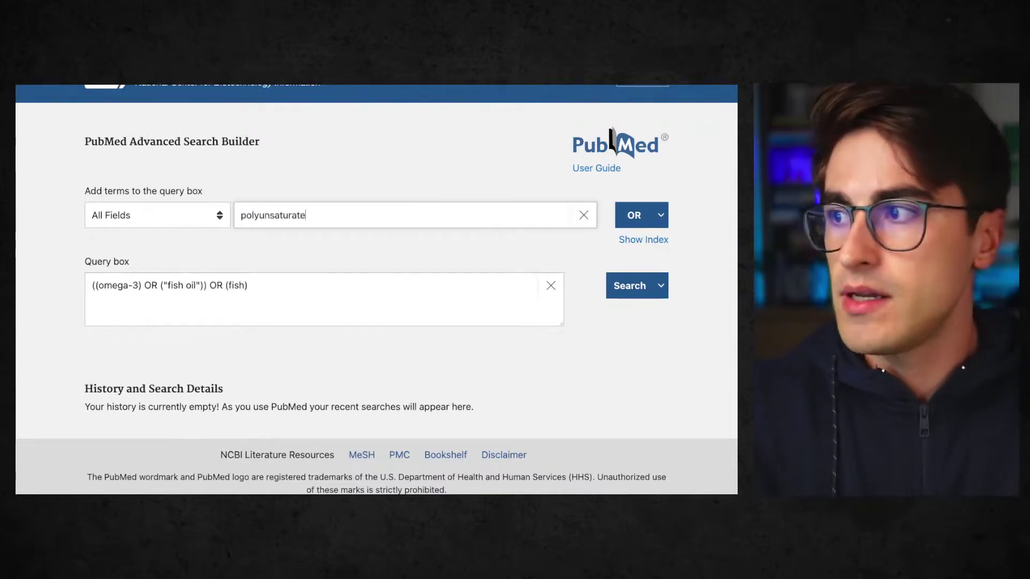
pyautogui.write('d fatty acids"')
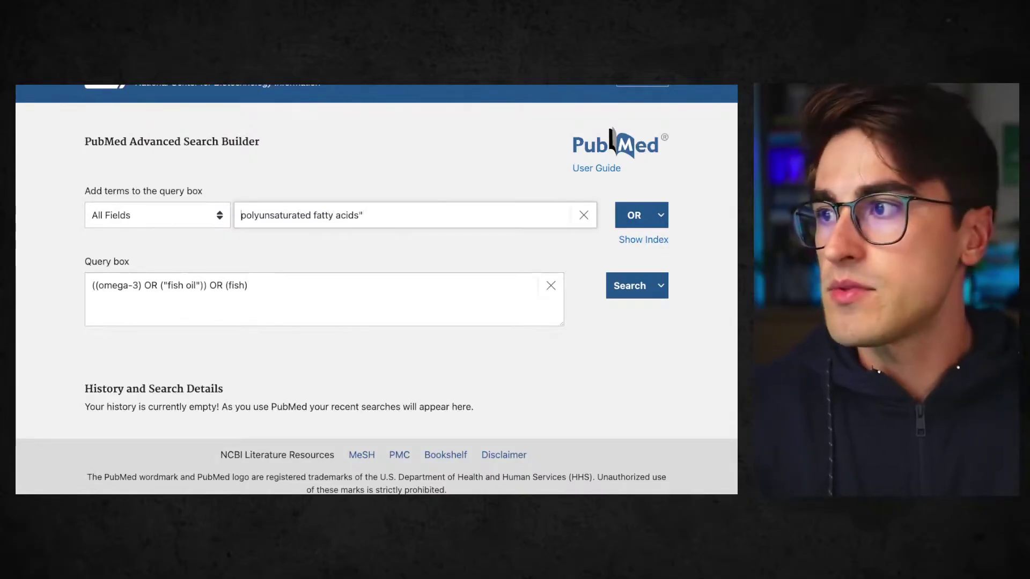
pyautogui.press('Home')
pyautogui.write('"')
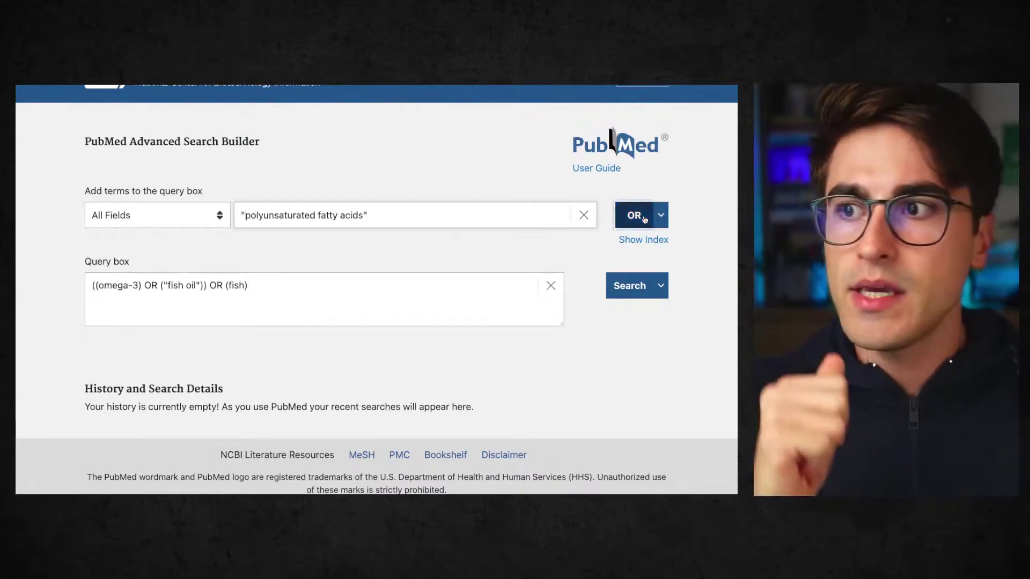
pyautogui.click(644, 218)
# Step: Save the combined omega-3 and fish oil query to the search history without opening its results
pyautogui.moveTo(497, 304); pyautogui.dragTo(97, 279)
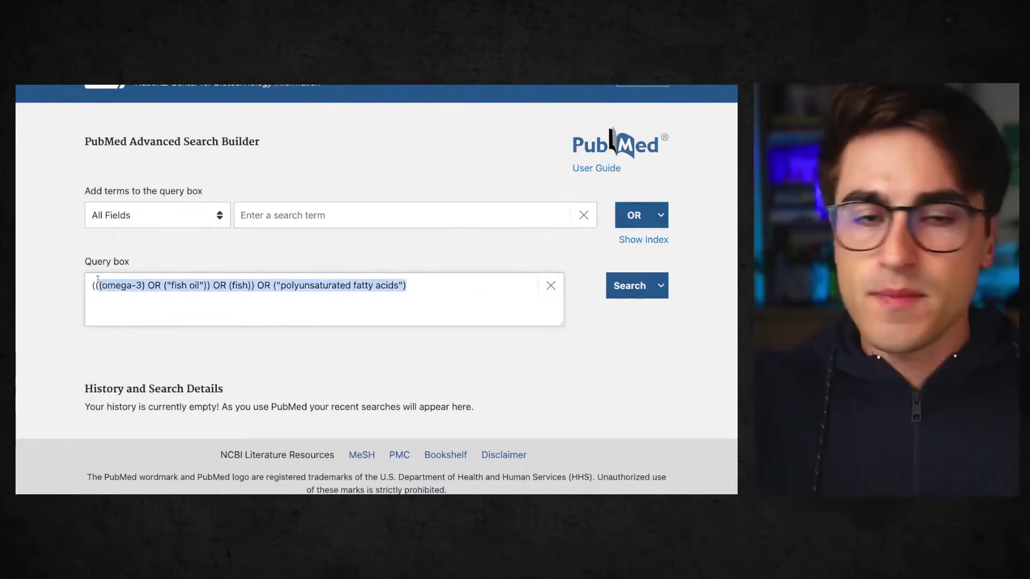
pyautogui.click(73, 265)
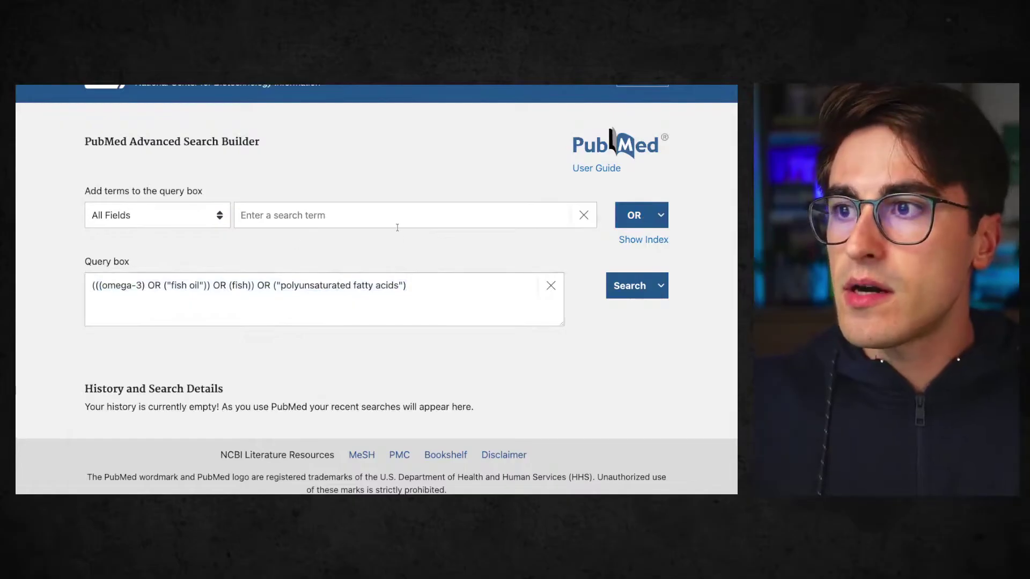
pyautogui.click(656, 284)
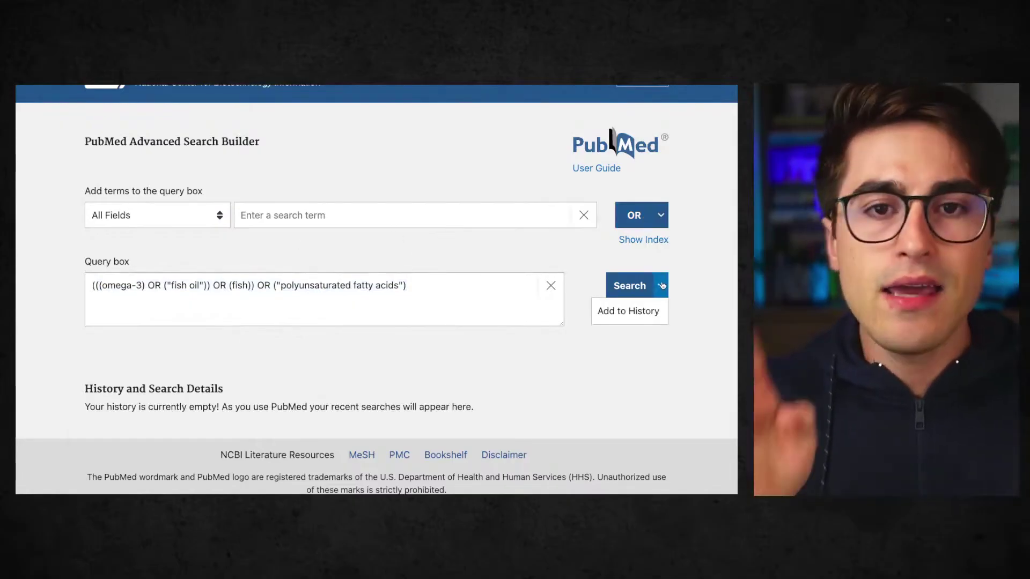
pyautogui.click(655, 382)
pyautogui.moveTo(496, 290); pyautogui.dragTo(37, 276)
pyautogui.click(263, 295)
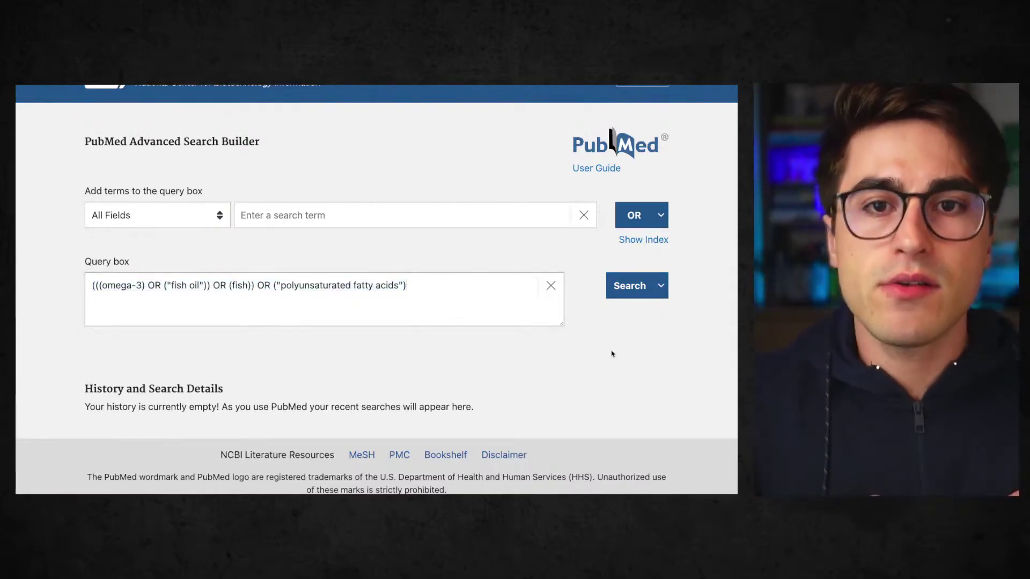
pyautogui.click(667, 289)
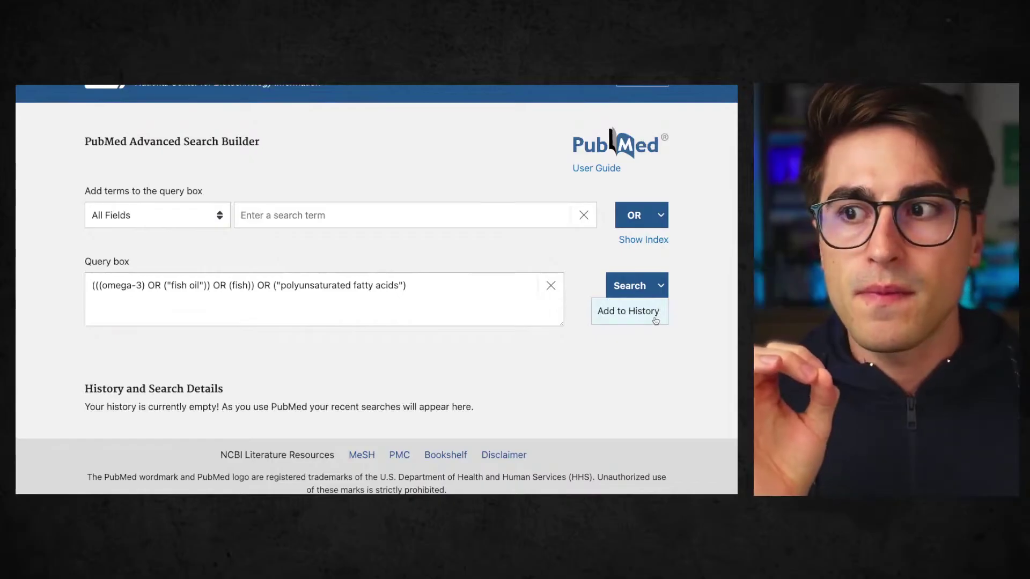
pyautogui.click(655, 320)
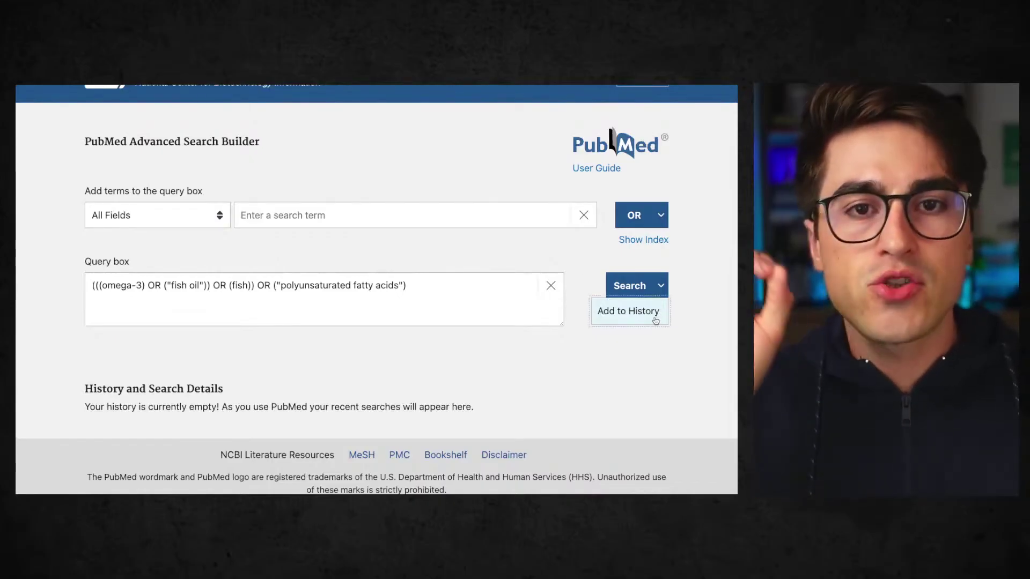
# Step: Build a new query for the population by combining the terms adult and adults with OR
pyautogui.scroll(-1, 381, 322)
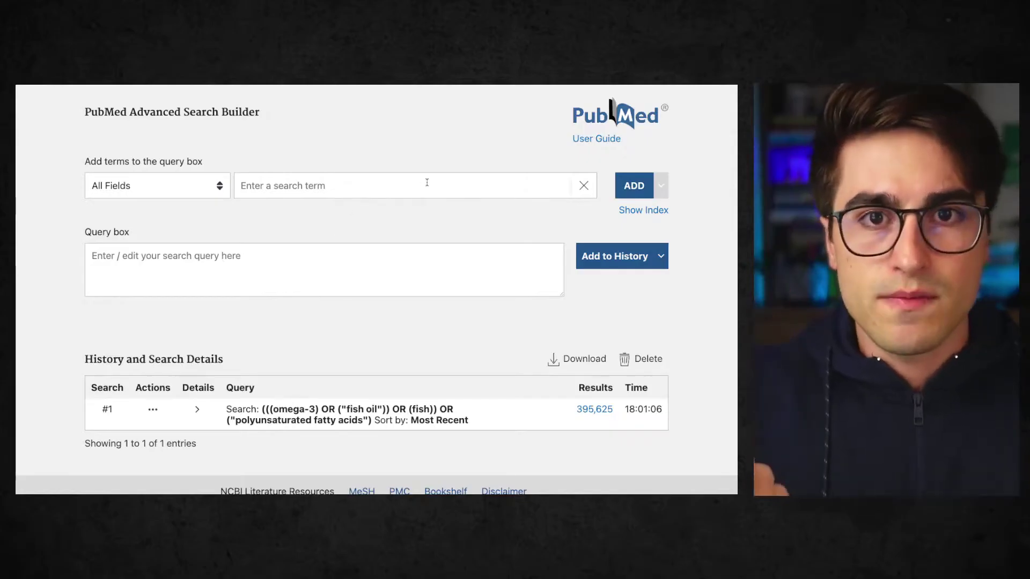
pyautogui.click(404, 184)
pyautogui.click(405, 183)
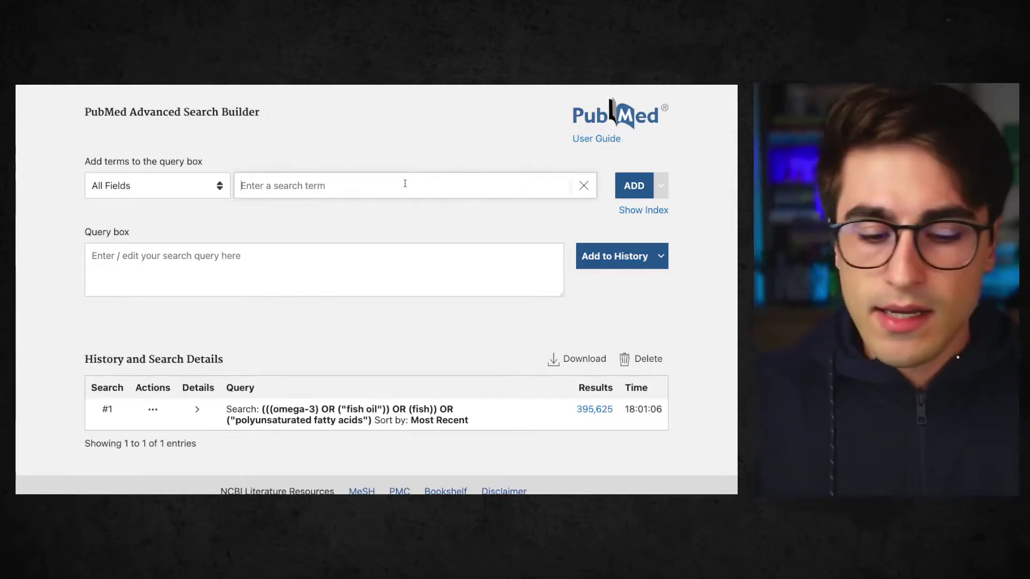
pyautogui.write('adult')
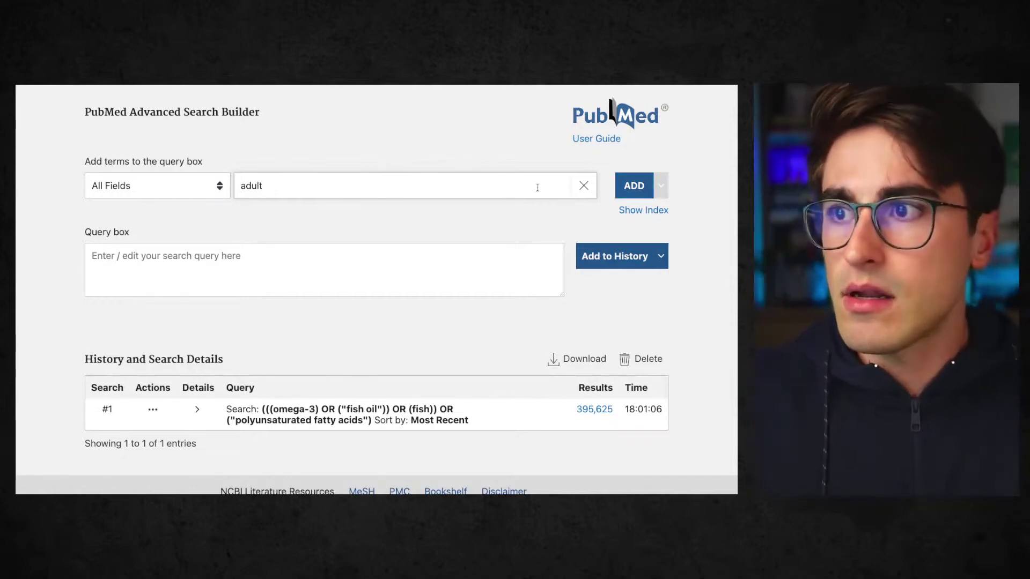
pyautogui.click(634, 185)
pyautogui.write('adult')
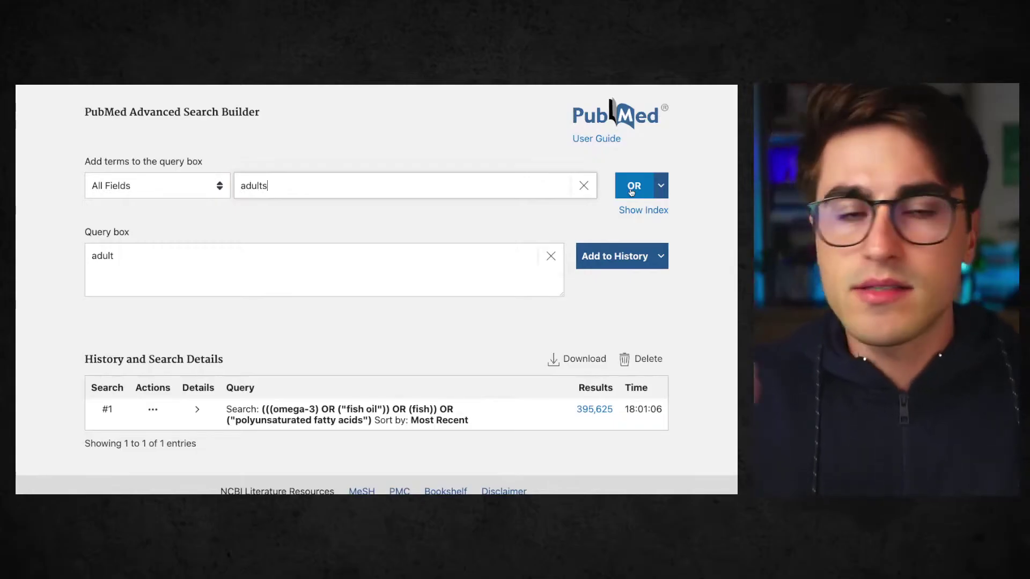
pyautogui.click(633, 186)
# Step: Add the adult OR adults query to the search history as a separate entry
pyautogui.click(174, 255)
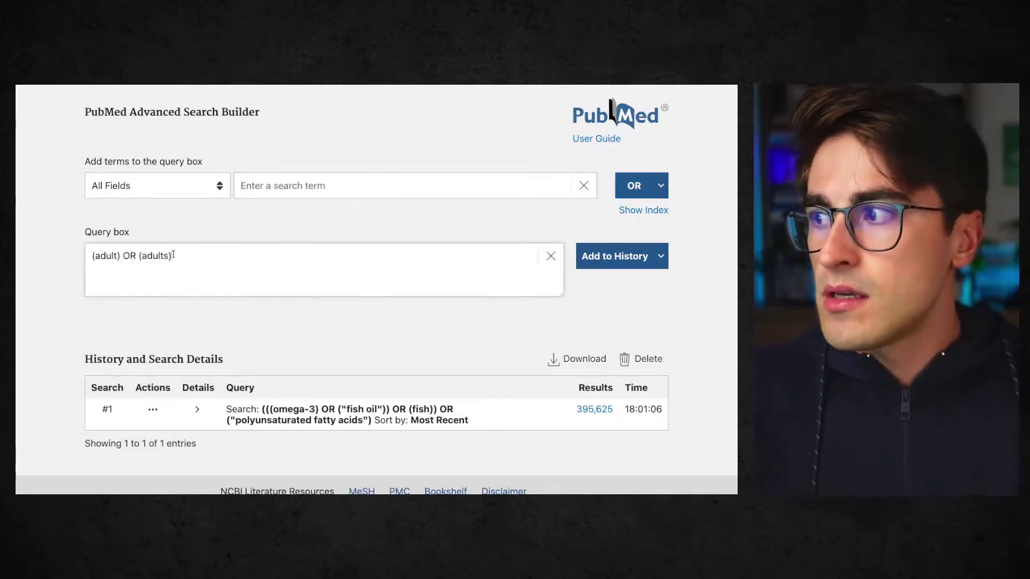
pyautogui.moveTo(191, 259); pyautogui.dragTo(65, 260)
pyautogui.click(218, 262)
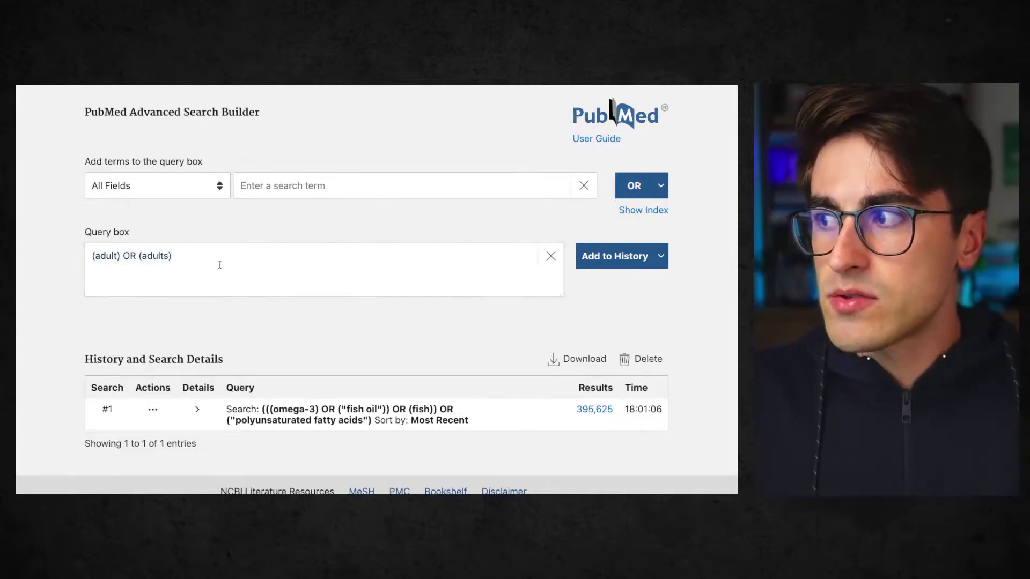
pyautogui.click(604, 261)
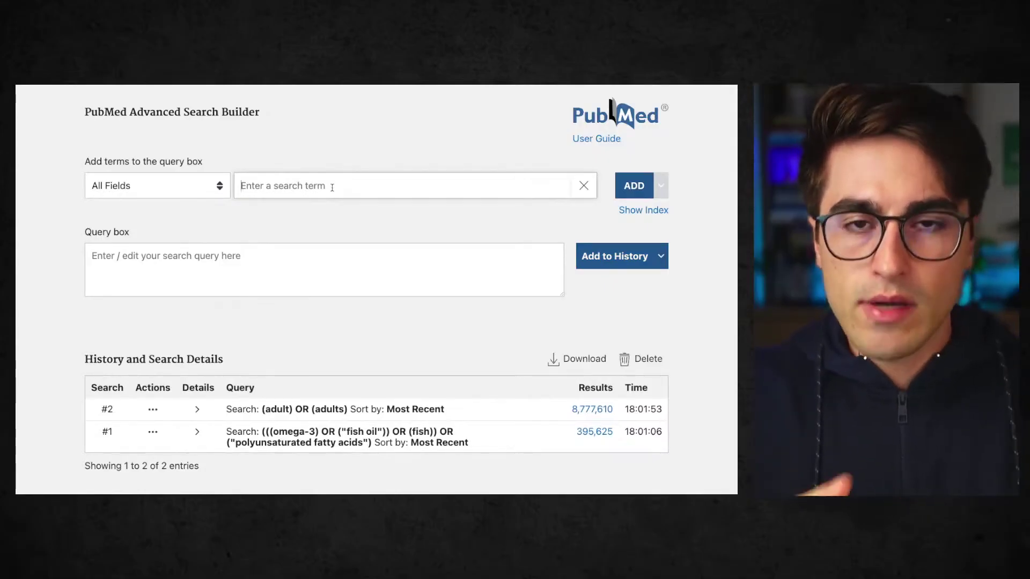
# Step: Save a comparison query for the term placebo as a separate entry in the search history
pyautogui.write('placebo')
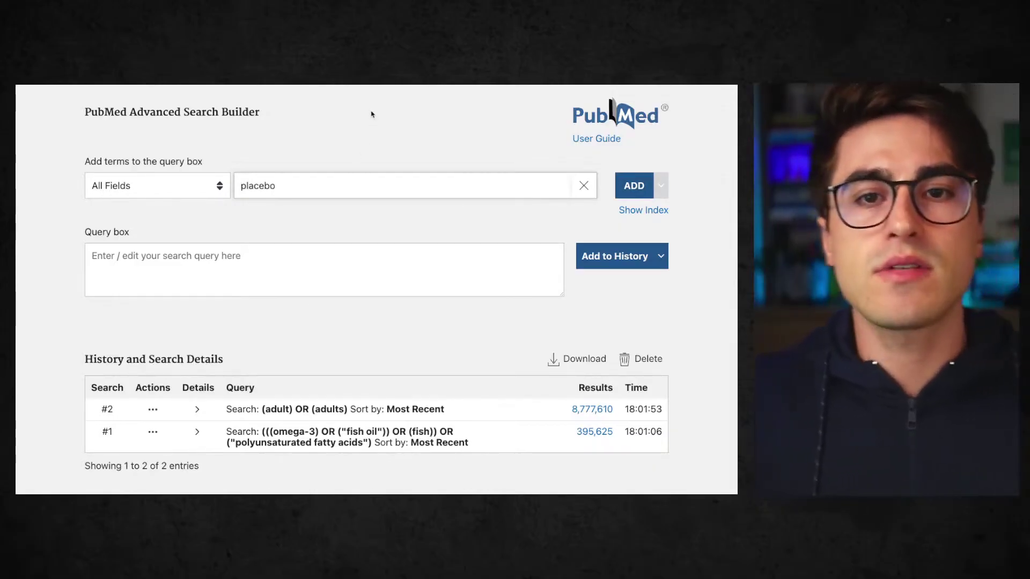
pyautogui.click(638, 195)
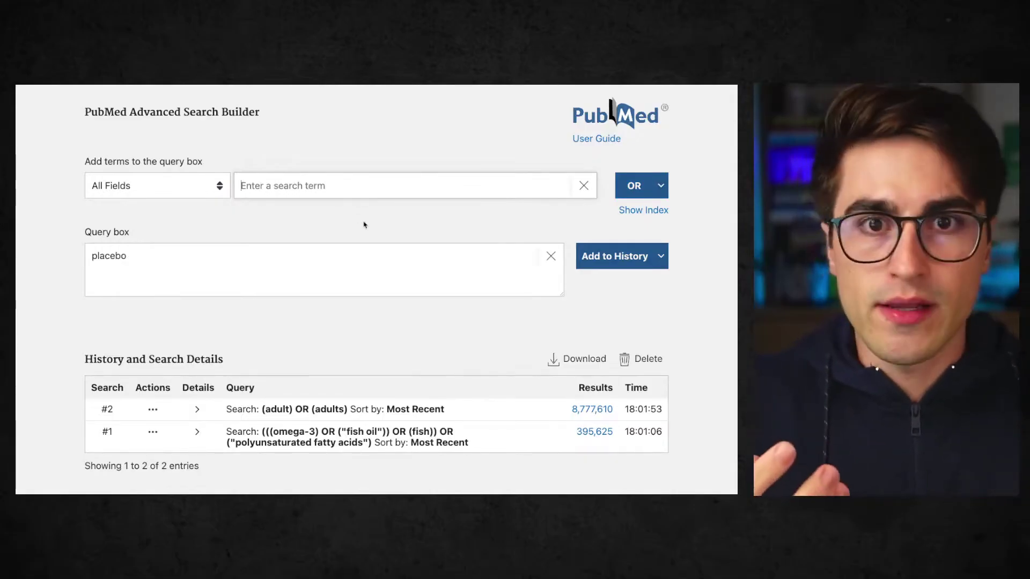
pyautogui.click(614, 255)
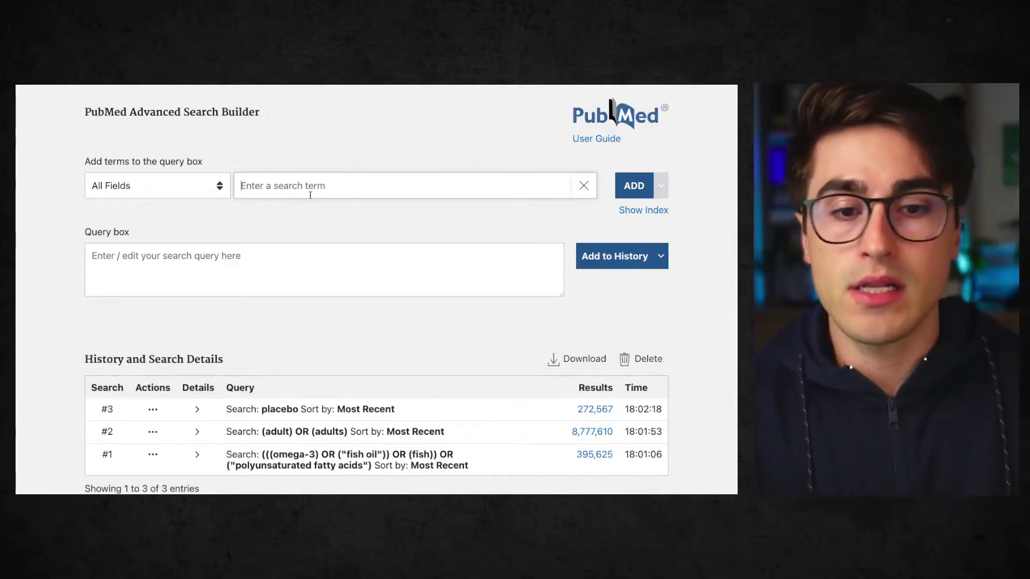
# Step: Start an outcome query by combining the terms depression and depressive with OR
pyautogui.write('depression')
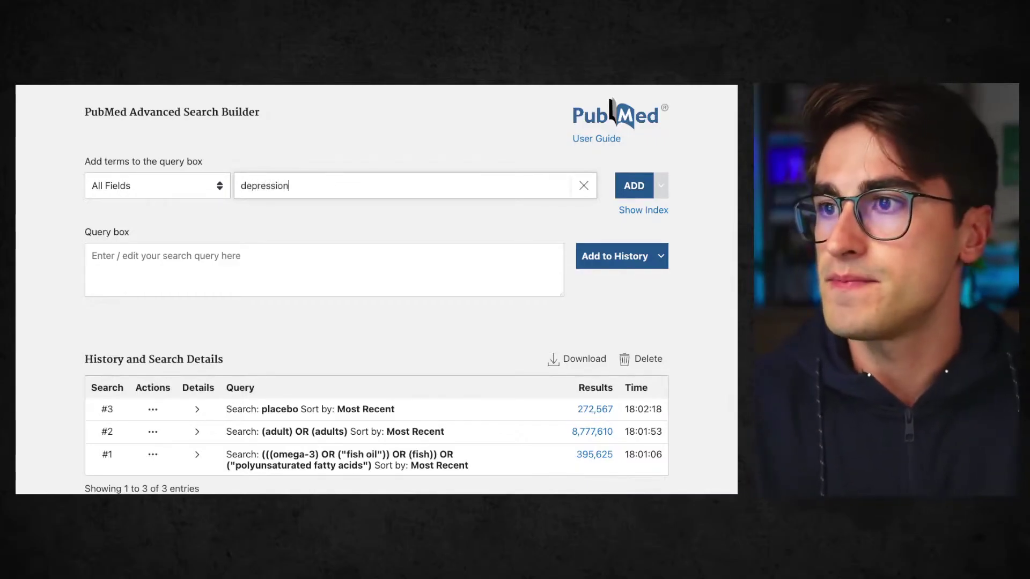
pyautogui.press('Return')
pyautogui.write('depressive')
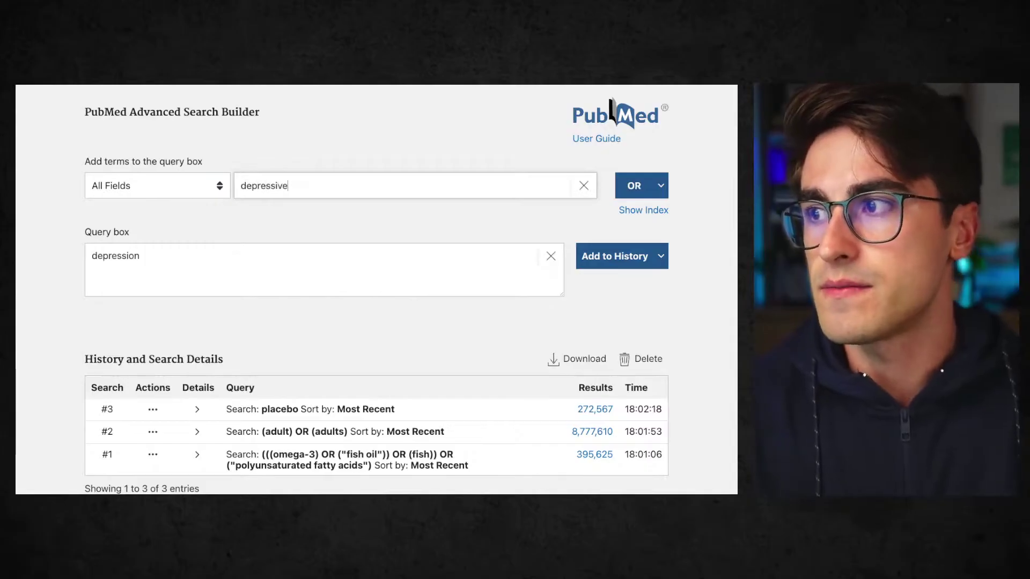
pyautogui.press('Return')
# Step: Add the quoted phrase "mood disorder" to the depression query, combined with OR
pyautogui.write('mooh disorders')
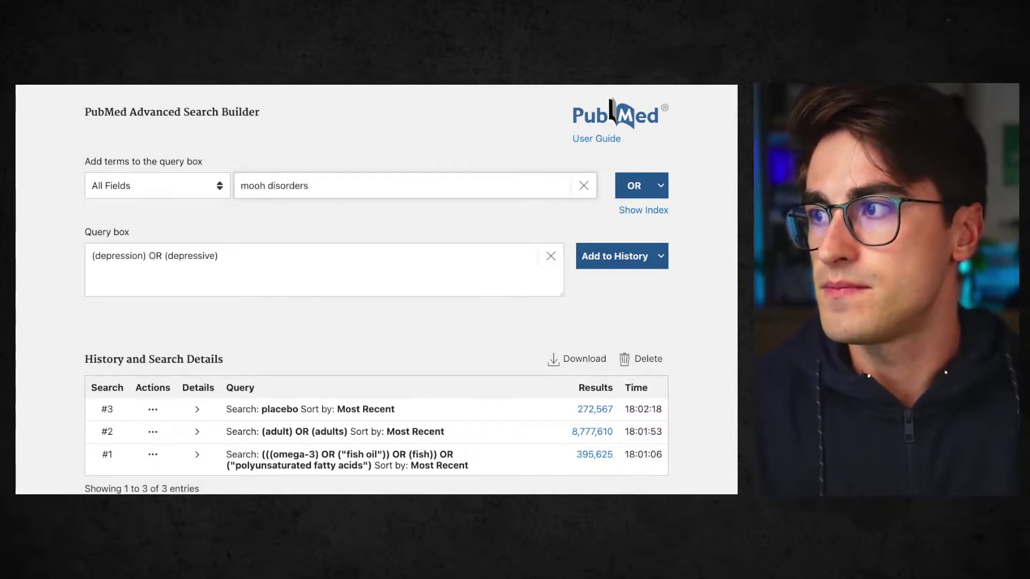
pyautogui.press('BackSpace')
pyautogui.write('d')
pyautogui.press('End')
pyautogui.press('BackSpace')
pyautogui.write('"')
pyautogui.write('"')
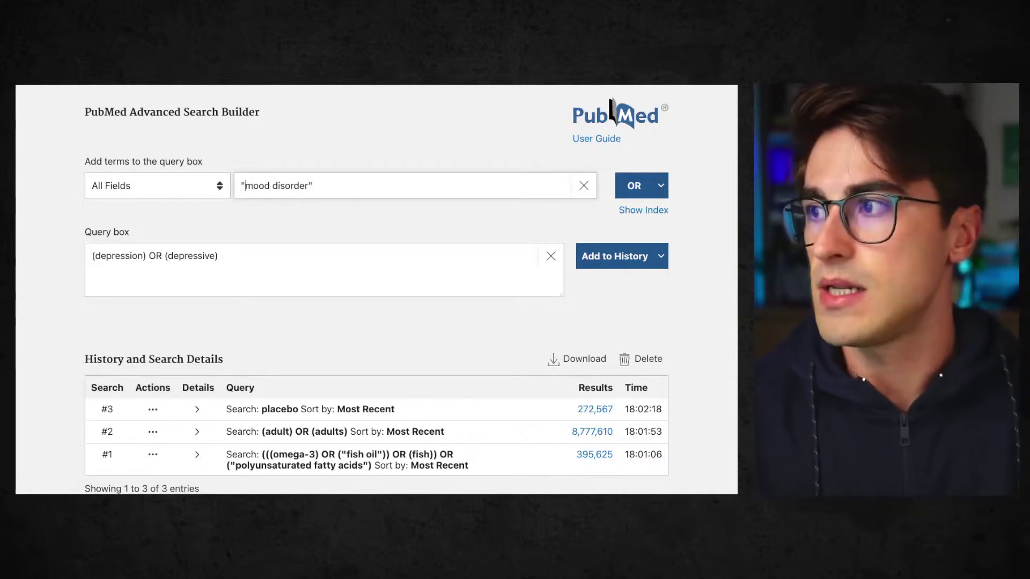
pyautogui.click(634, 186)
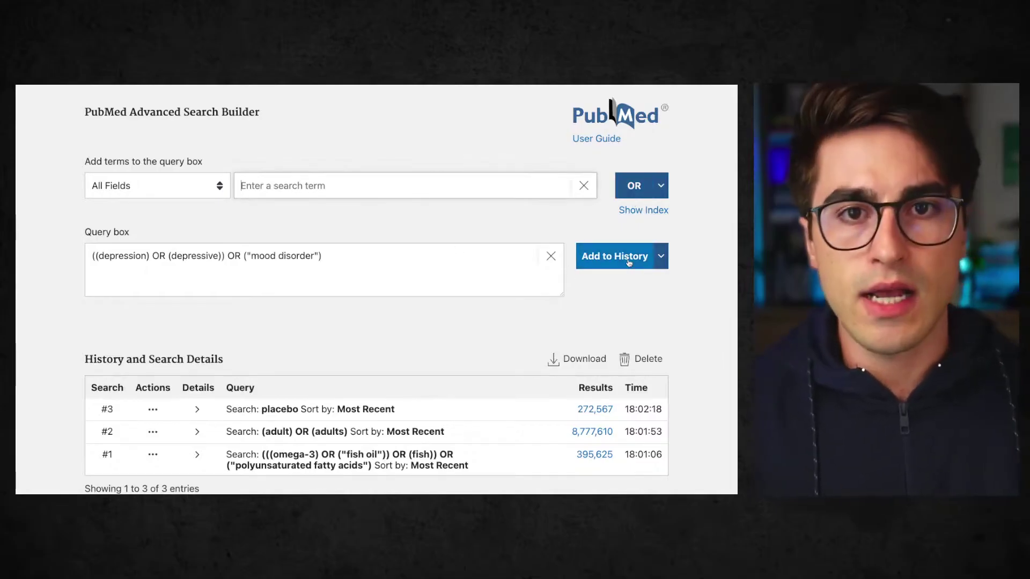
# Step: Save the combined depression and mood disorder query to the search history
pyautogui.click(449, 262)
pyautogui.click(626, 259)
pyautogui.scroll(-1, 336, 325)
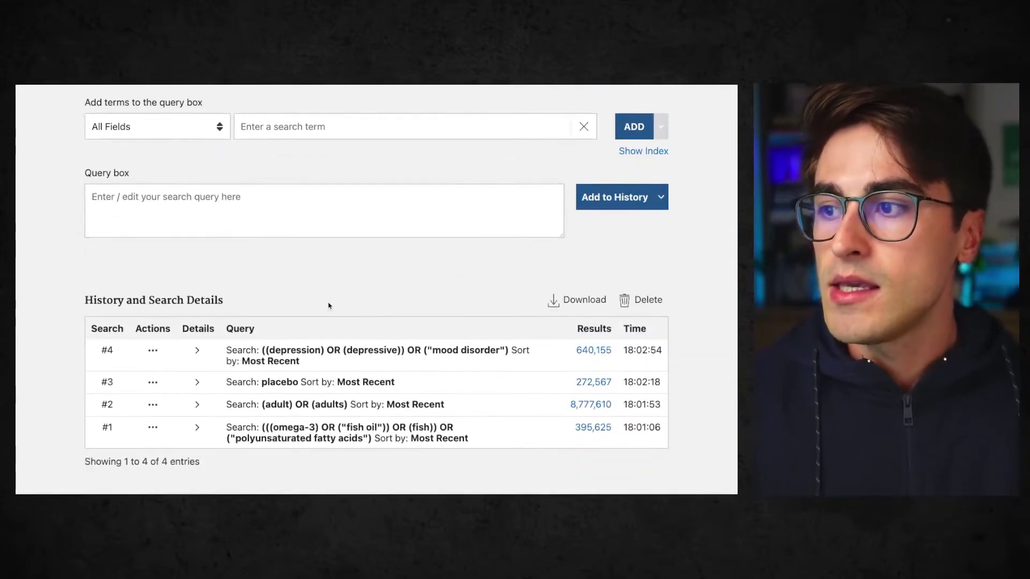
# Step: Build a study design query by combining the terms randomized, randomised and random with OR
pyautogui.scroll(1, 338, 241)
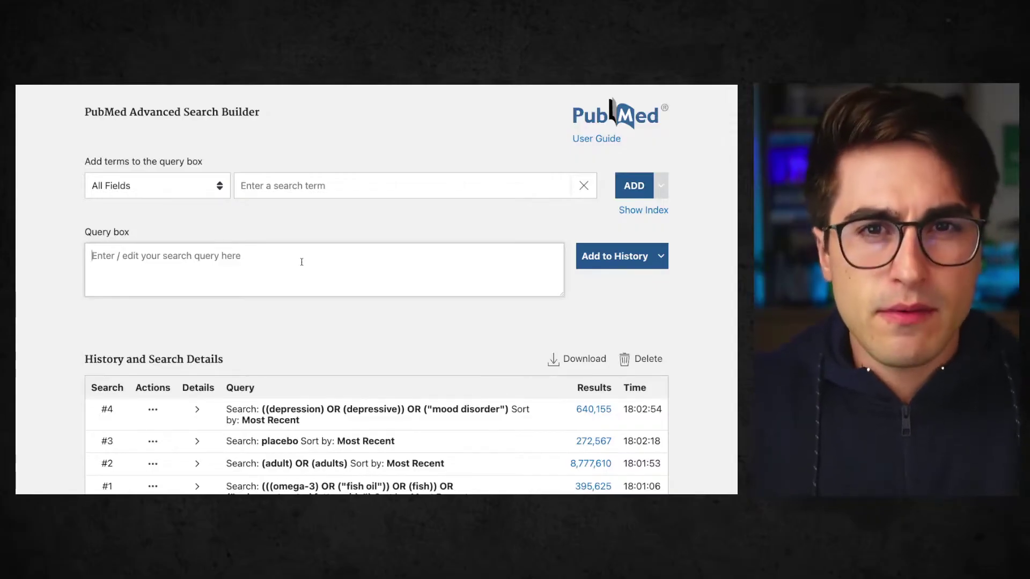
pyautogui.click(328, 191)
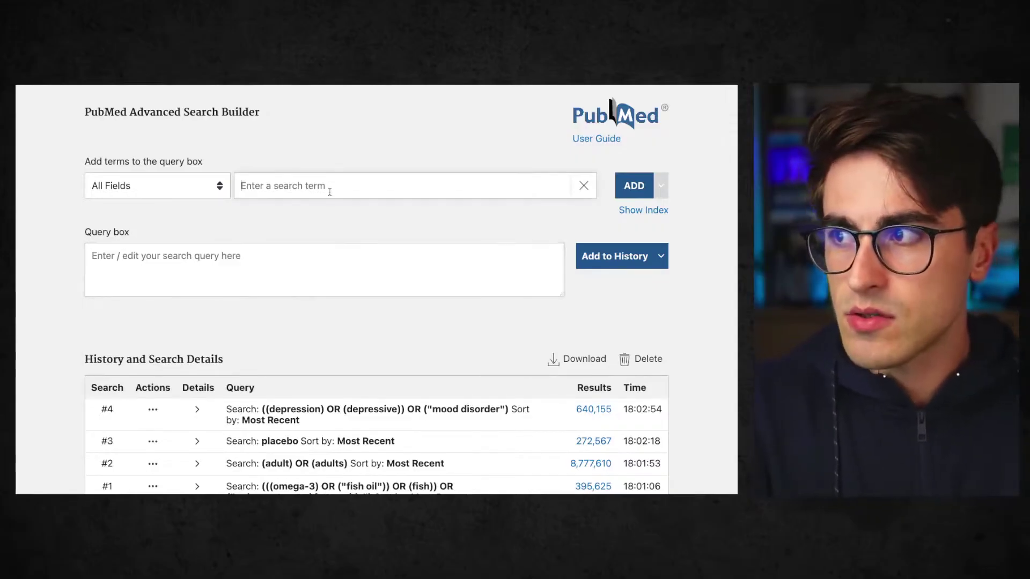
pyautogui.write('randomized')
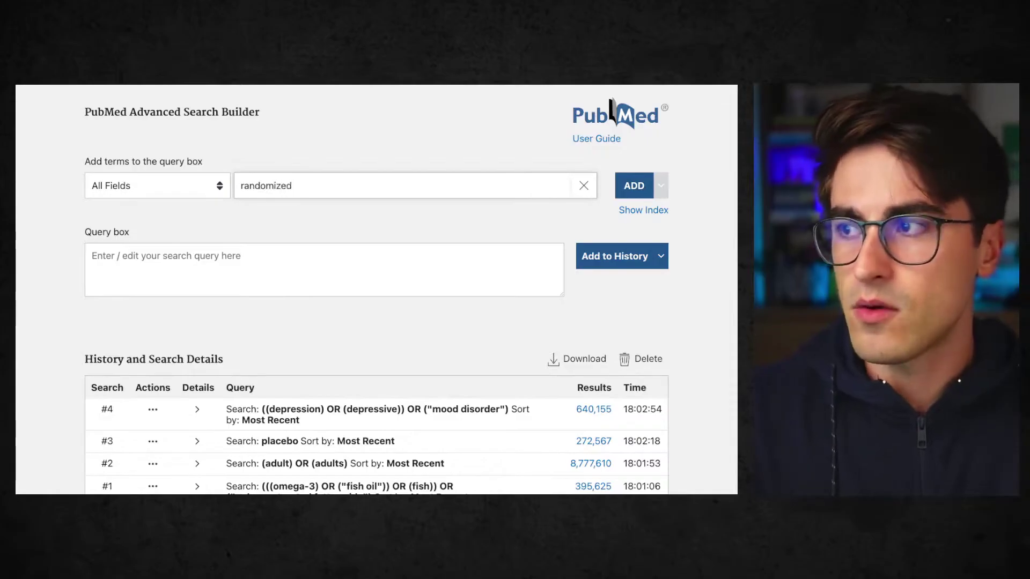
pyautogui.press('Return')
pyautogui.write('rand')
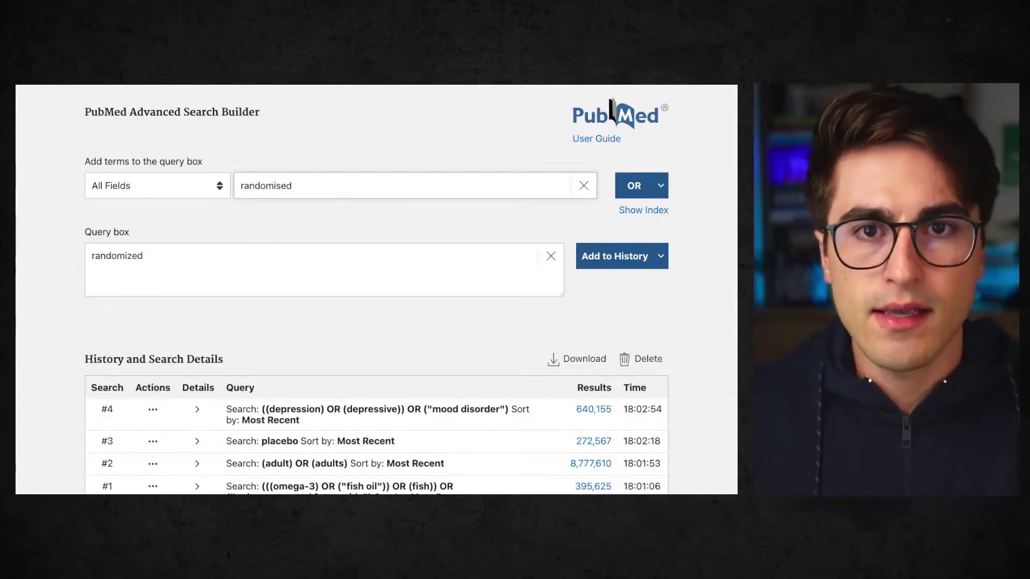
pyautogui.press('Return')
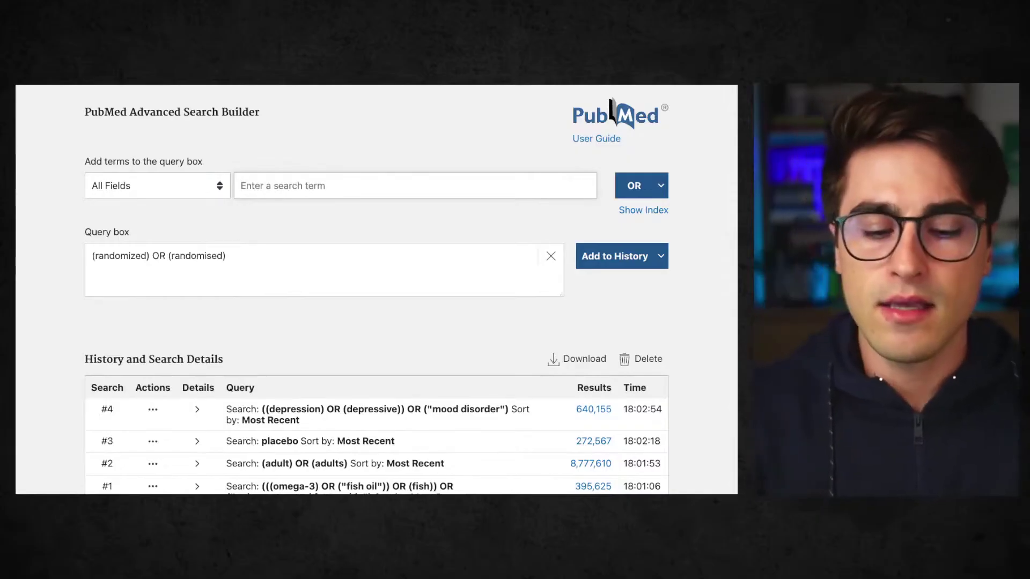
pyautogui.write('random')
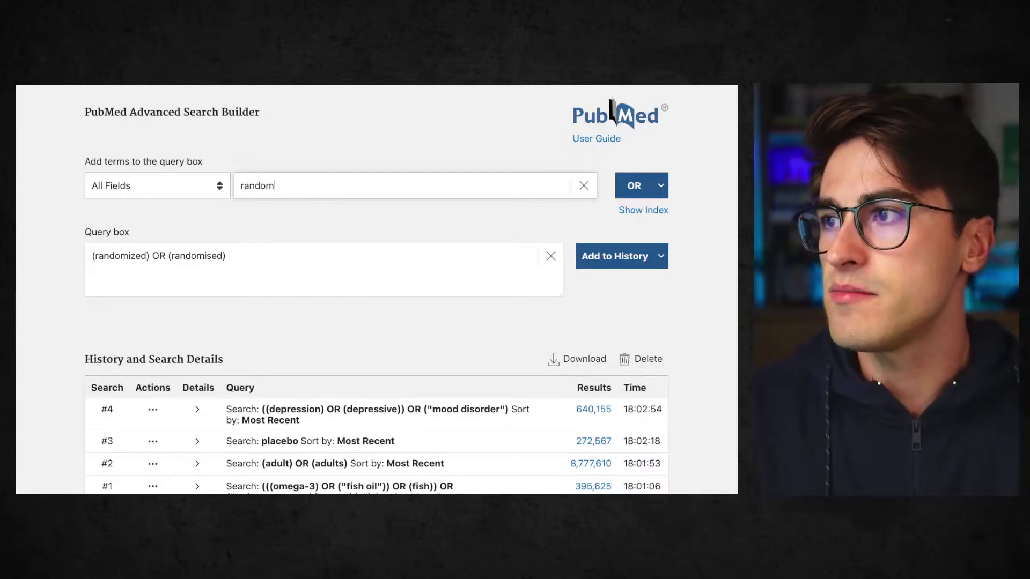
pyautogui.press('Return')
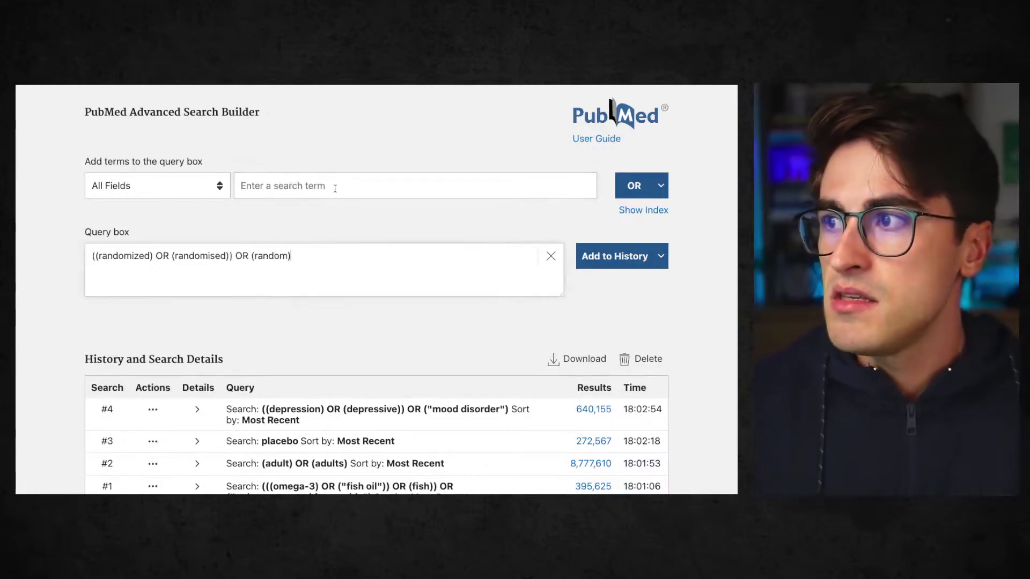
# Step: Add the randomized OR randomised OR random query to the search history as a separate entry
pyautogui.moveTo(292, 257); pyautogui.dragTo(64, 246)
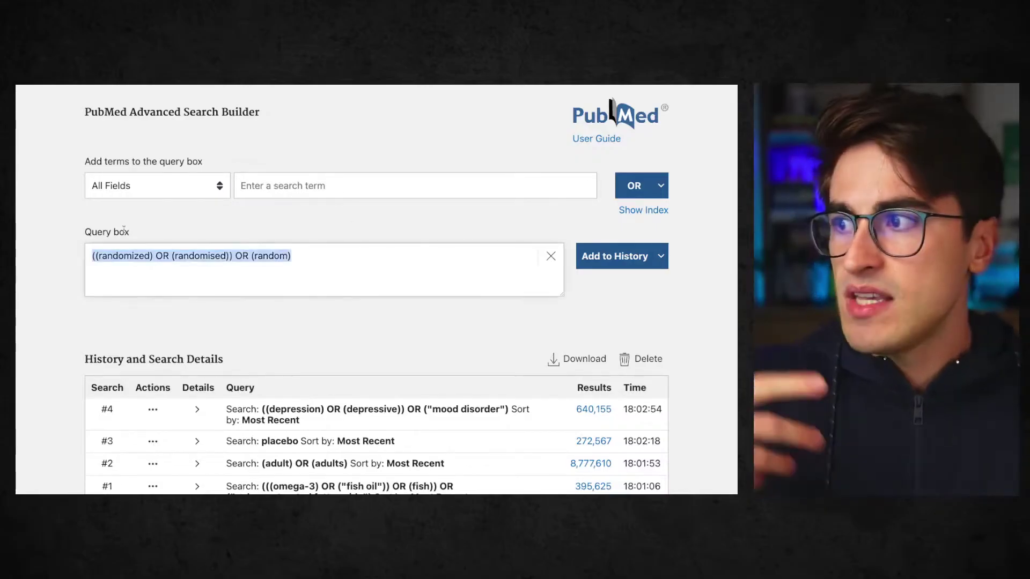
pyautogui.click(65, 247)
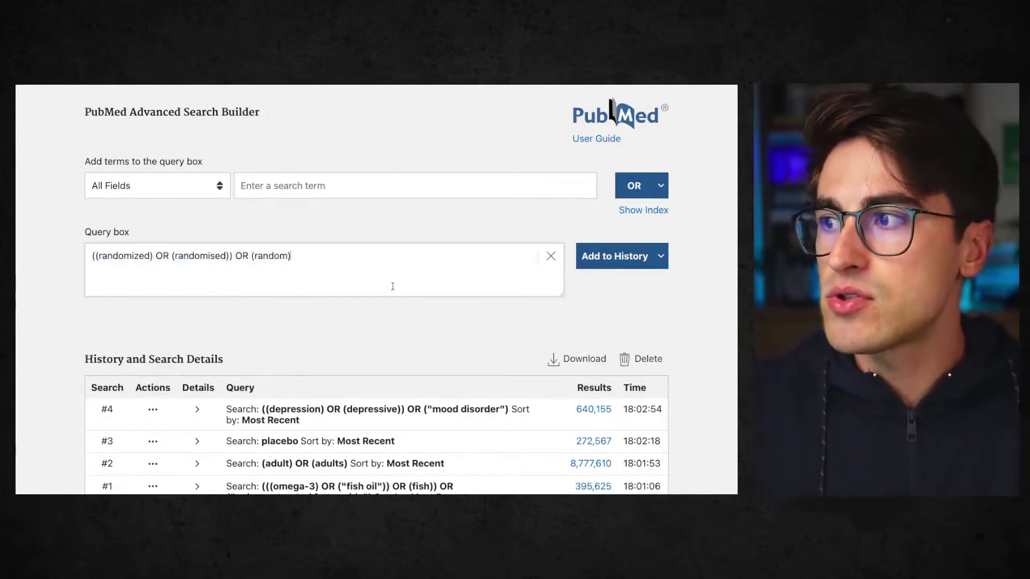
pyautogui.click(615, 256)
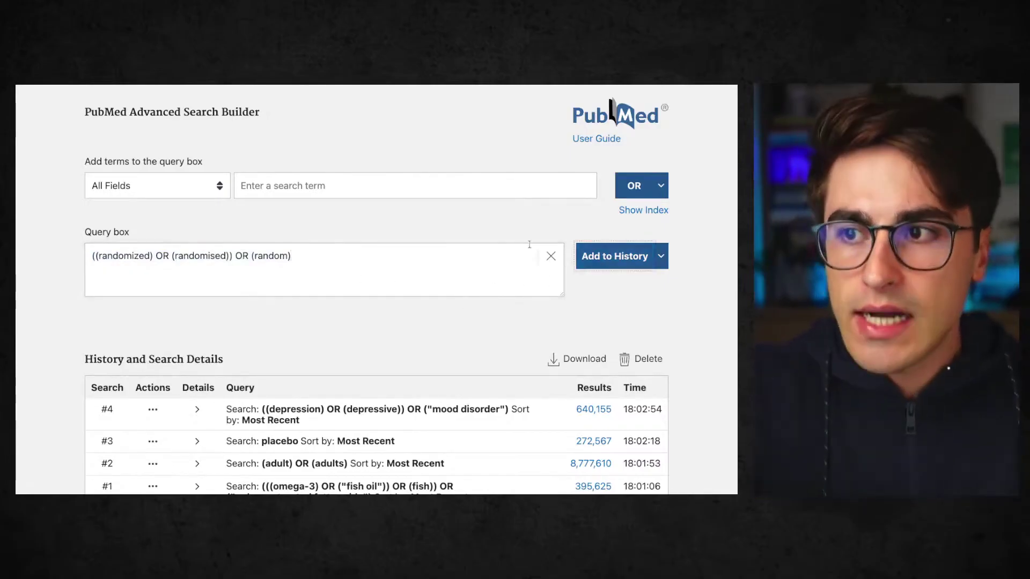
pyautogui.scroll(-3, 399, 274)
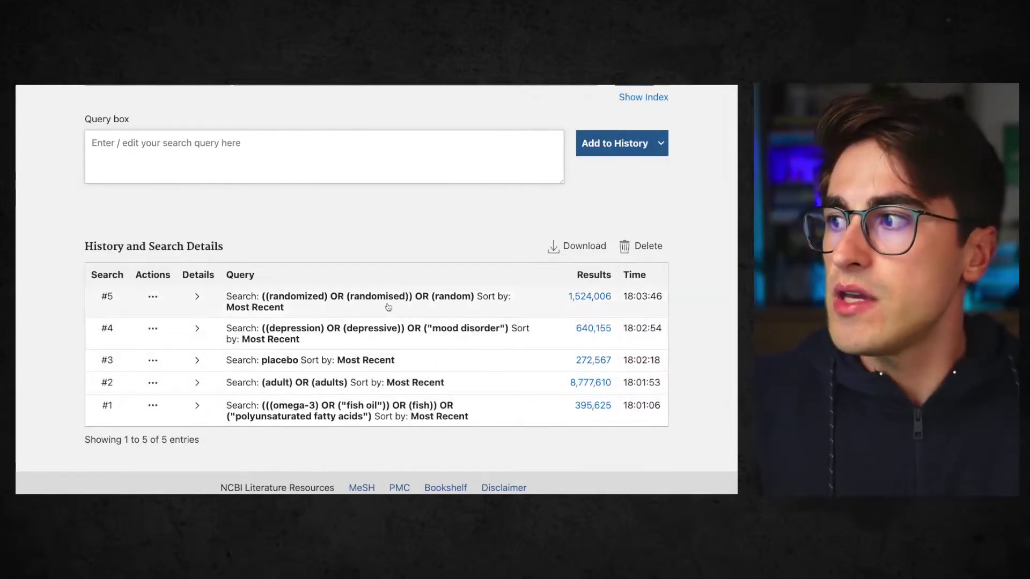
pyautogui.click(384, 225)
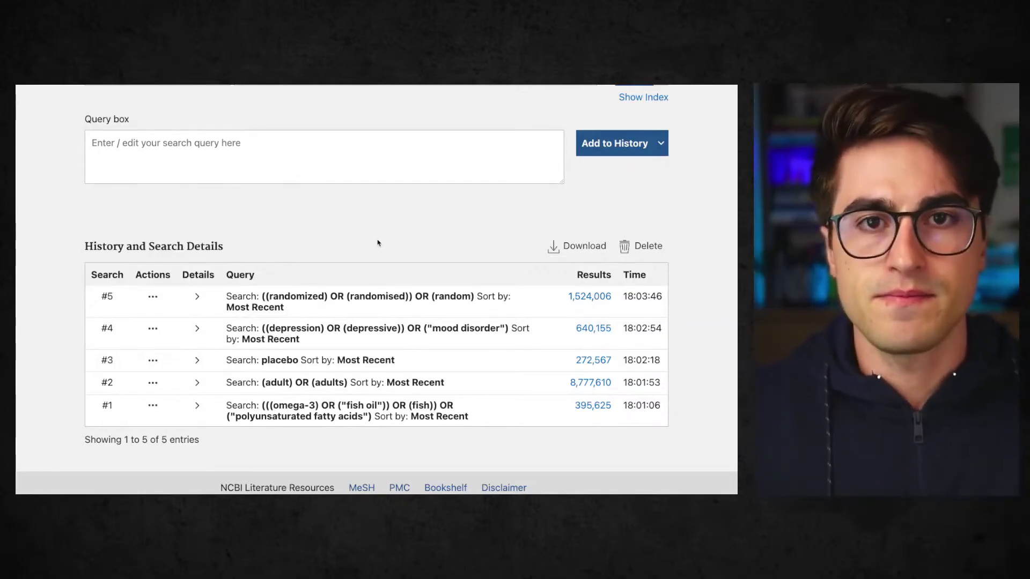
pyautogui.scroll(1, 378, 252)
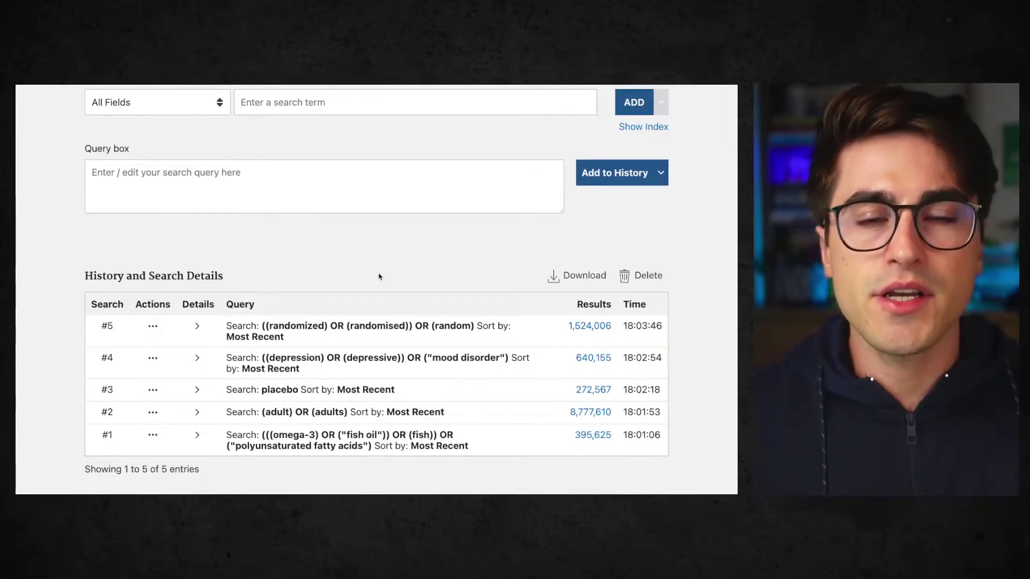
pyautogui.click(344, 194)
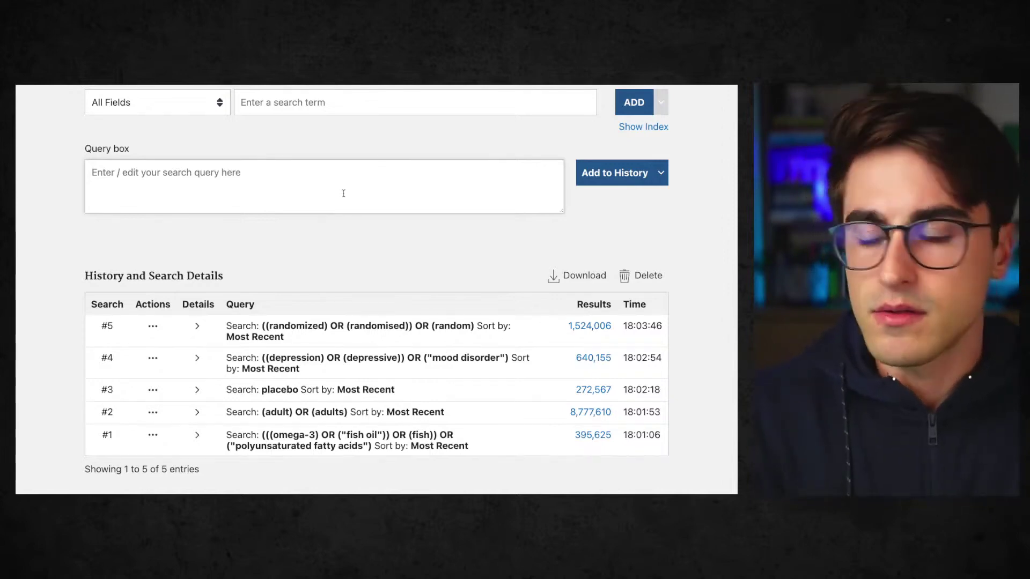
pyautogui.write('3')
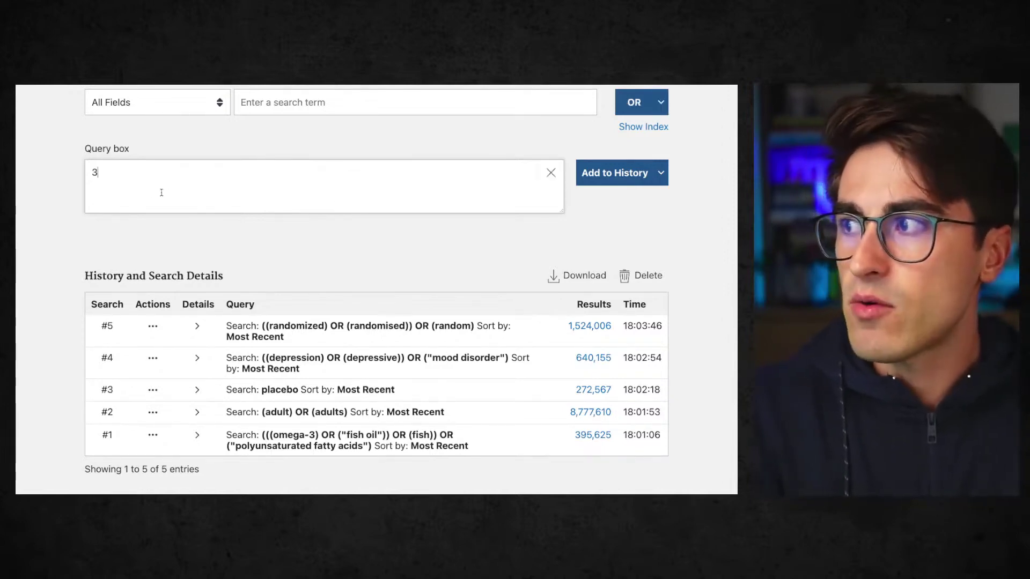
pyautogui.press('BackSpace')
pyautogui.write('sdfsdfsdfsfsfasdads')
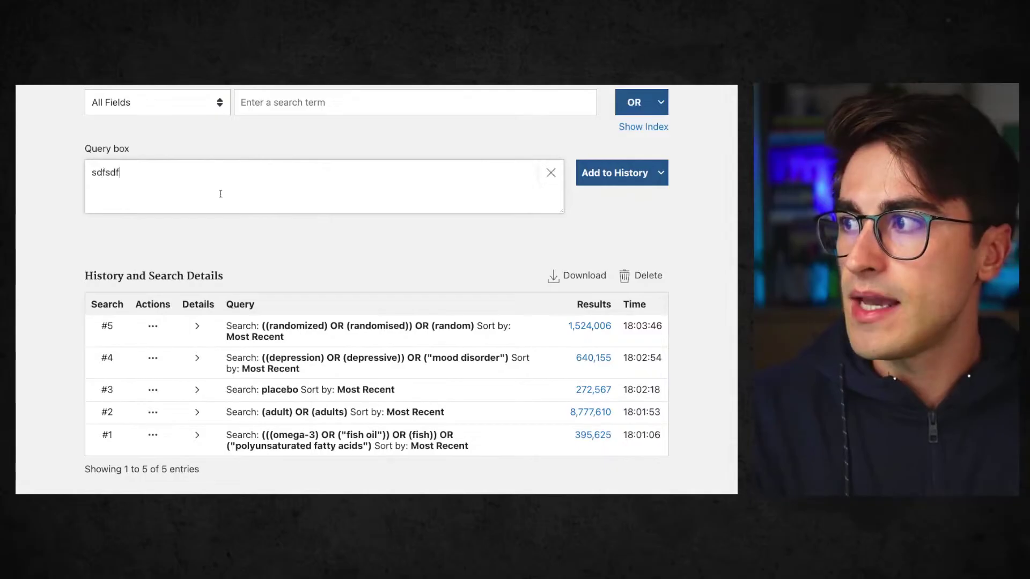
pyautogui.moveTo(180, 173); pyautogui.dragTo(82, 173)
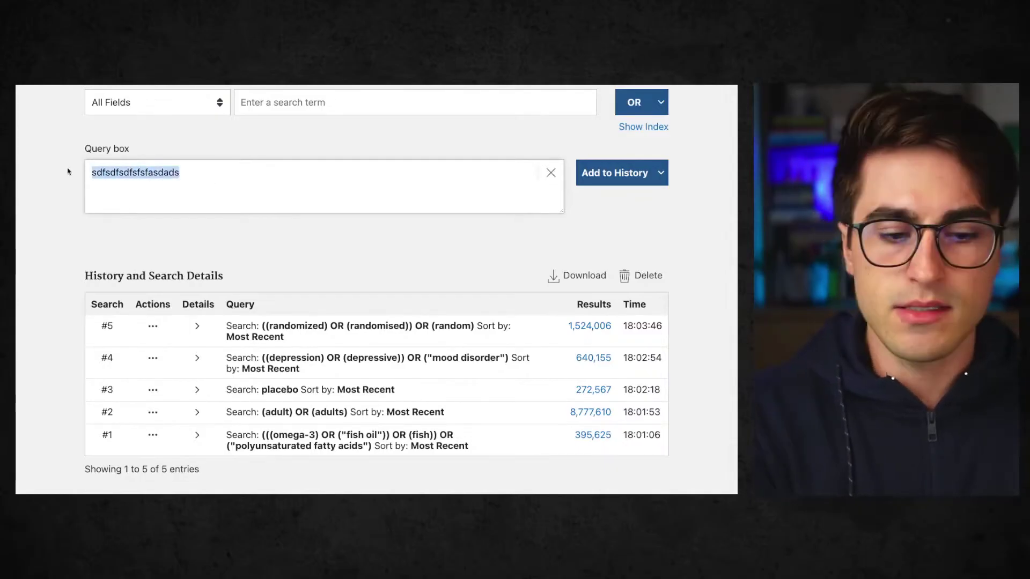
pyautogui.press('BackSpace')
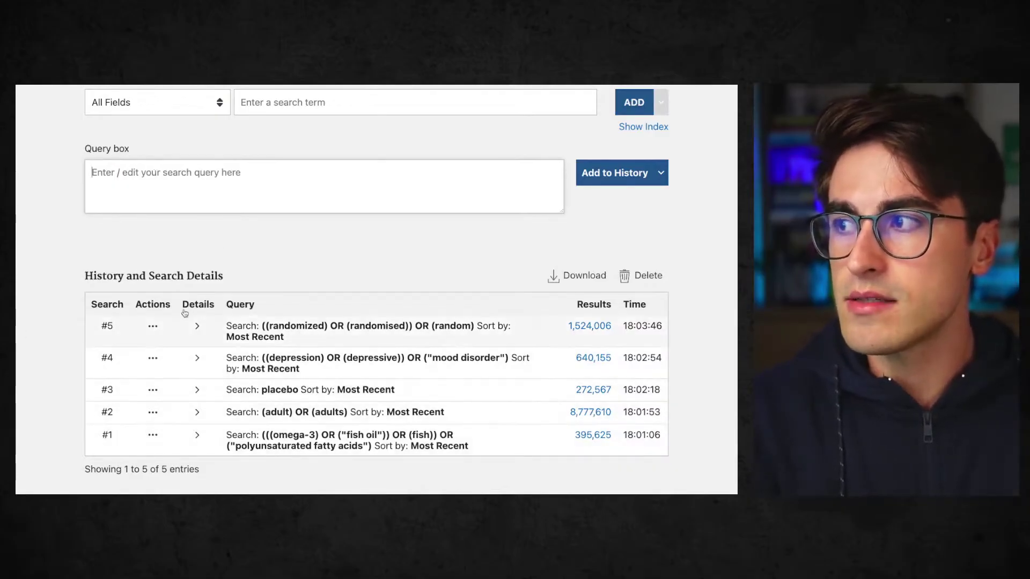
# Step: Write a combined query joining all five saved searches as #1 AND #2 AND #3 AND #4 AND #5
pyautogui.write('#1')
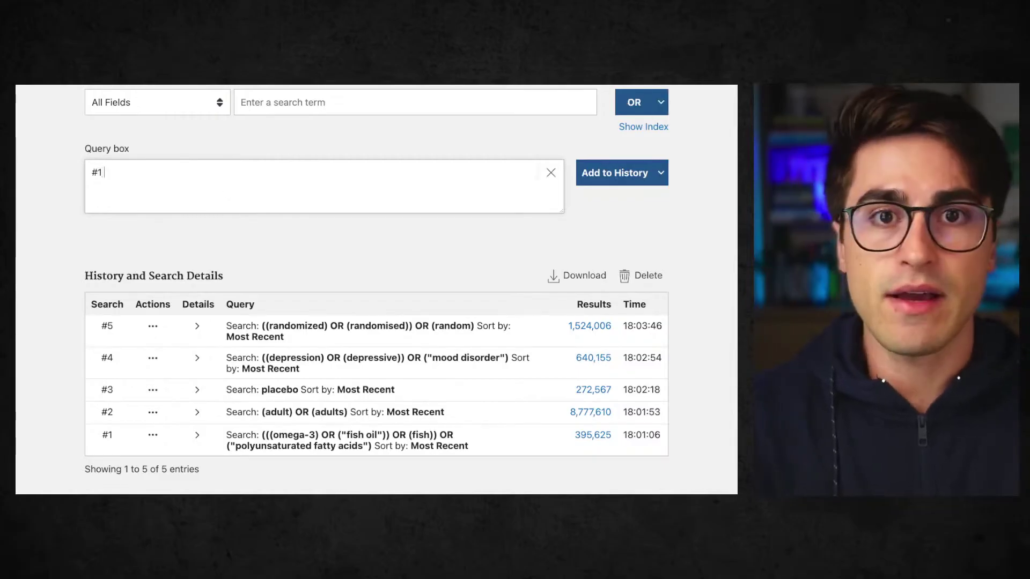
pyautogui.write(' AND #2 AND #3 AND ')
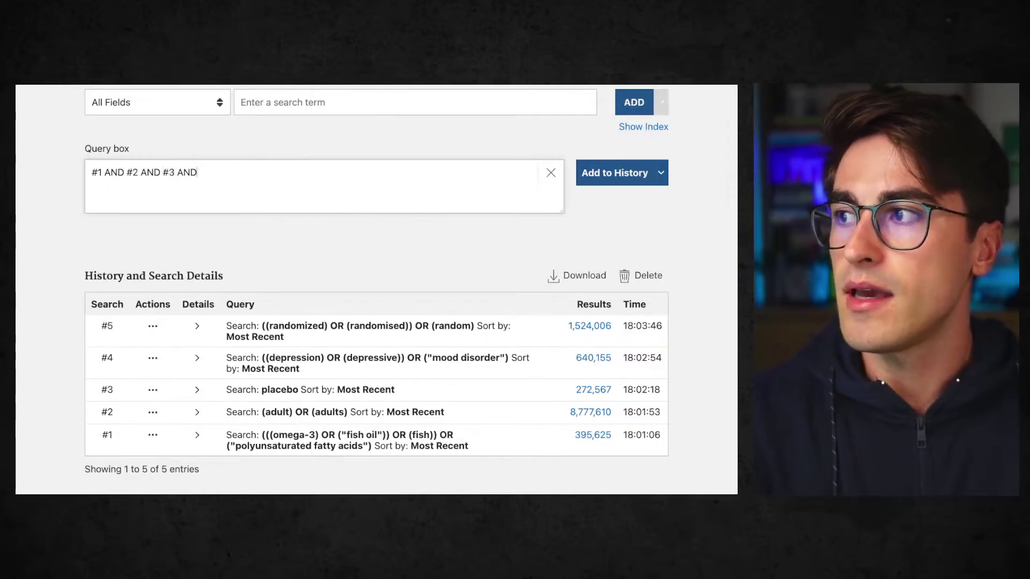
pyautogui.write('#4 AND ')
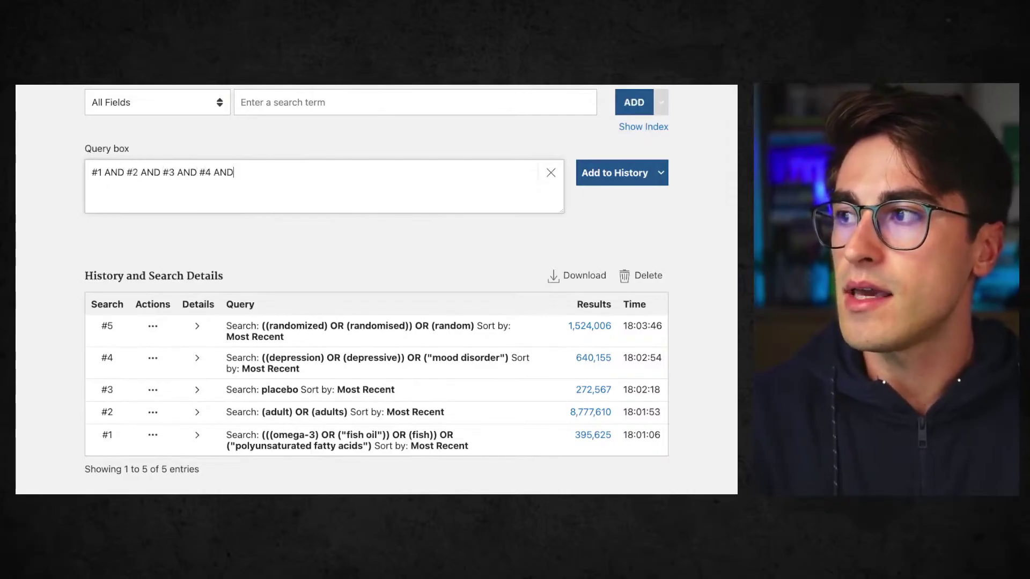
pyautogui.write('#')
pyautogui.press('BackSpace')
pyautogui.write('#5')
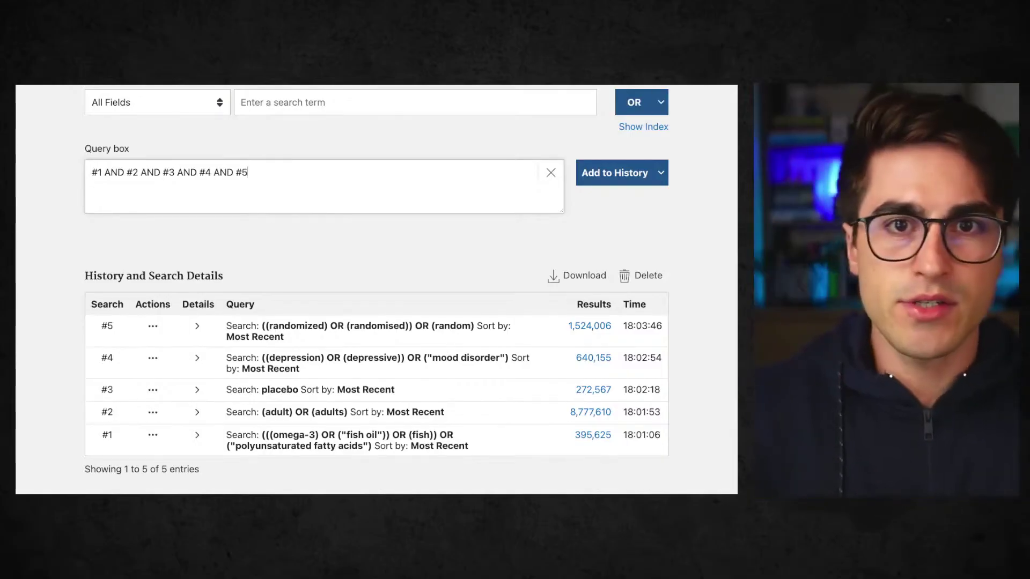
pyautogui.moveTo(248, 172); pyautogui.dragTo(91, 172)
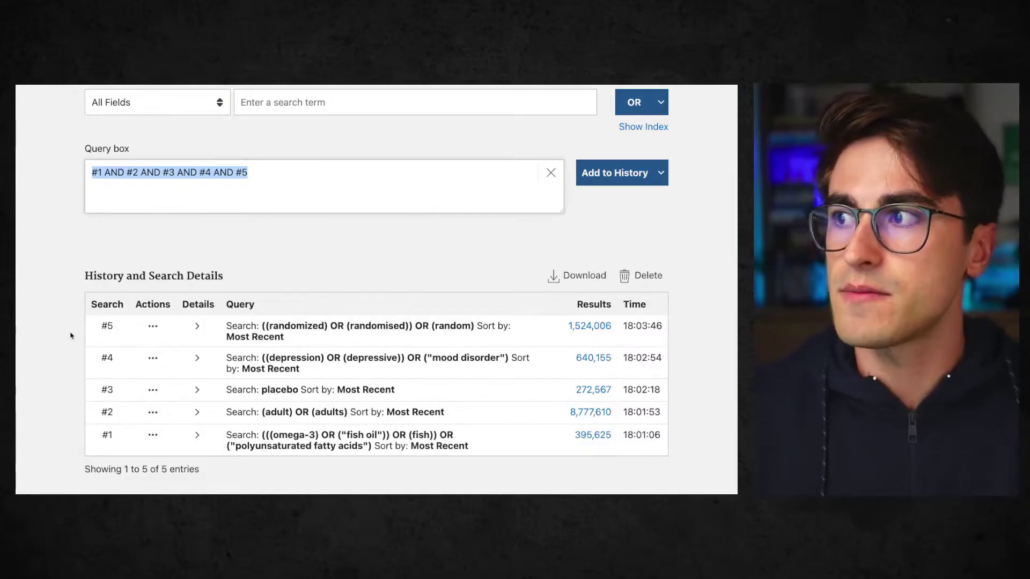
pyautogui.click(391, 208)
pyautogui.moveTo(248, 172); pyautogui.dragTo(48, 169)
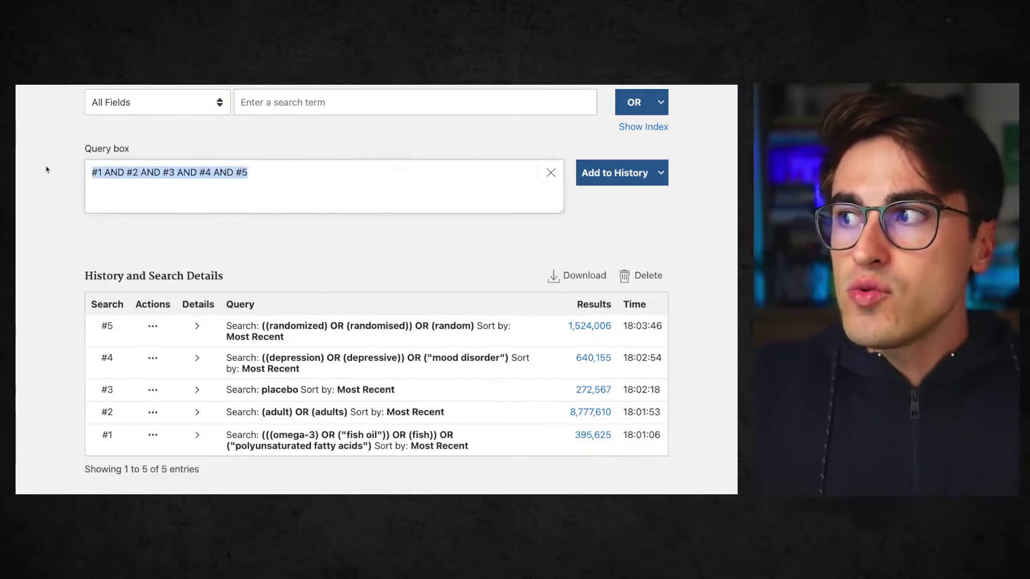
pyautogui.click(279, 186)
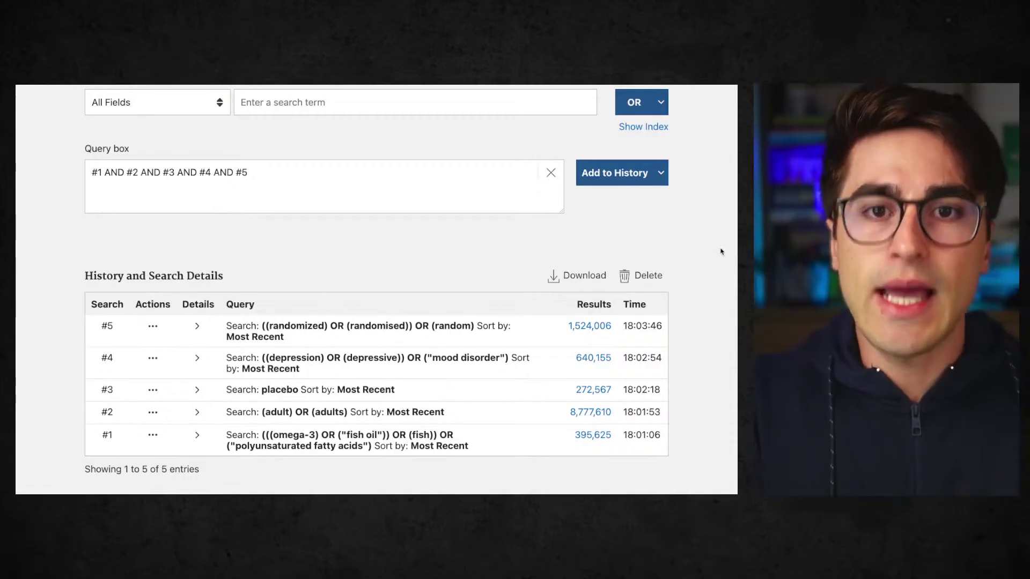
# Step: Save the query combining the five saved searches to the search history without opening its results
pyautogui.click(660, 173)
pyautogui.click(593, 198)
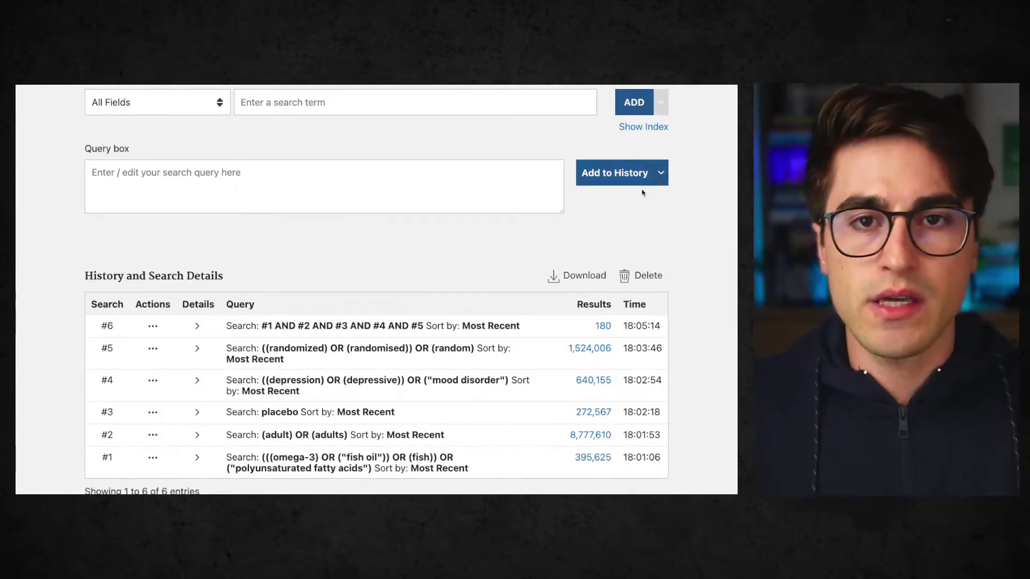
# Step: Open the results of saved search #6, which combines all five concepts, and skim the first articles
pyautogui.scroll(-1, 617, 246)
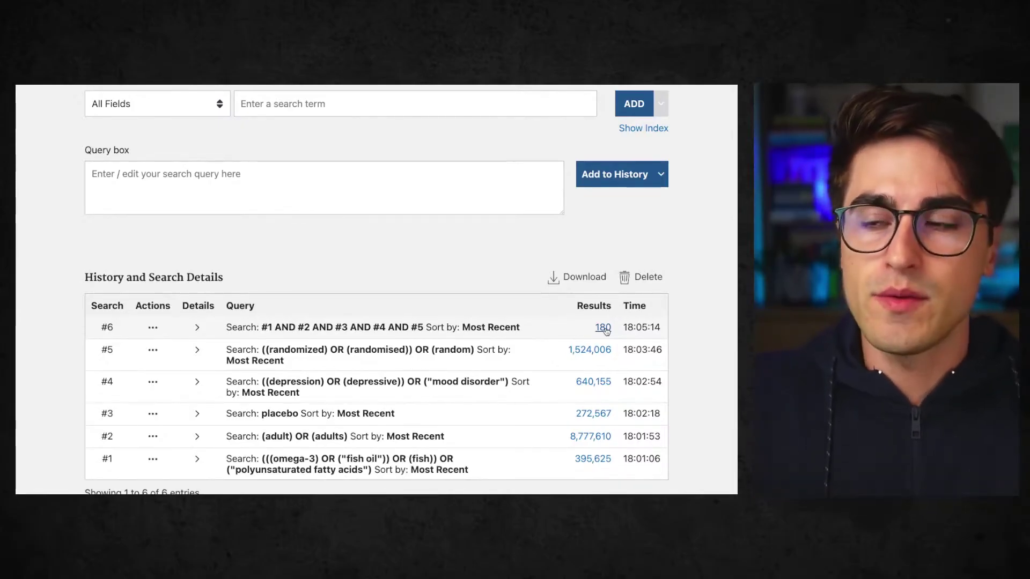
pyautogui.click(603, 327)
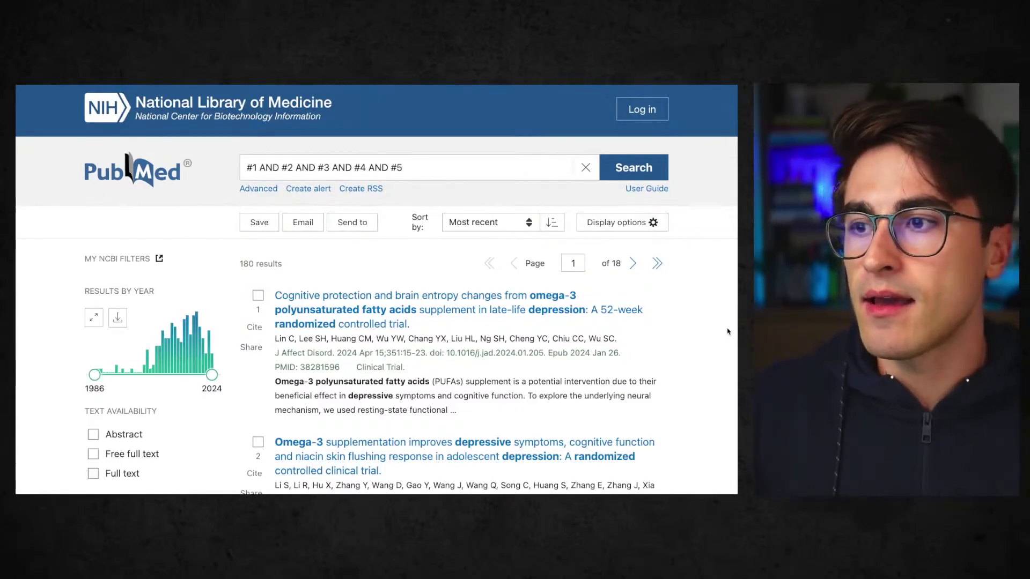
pyautogui.scroll(-1, 728, 331)
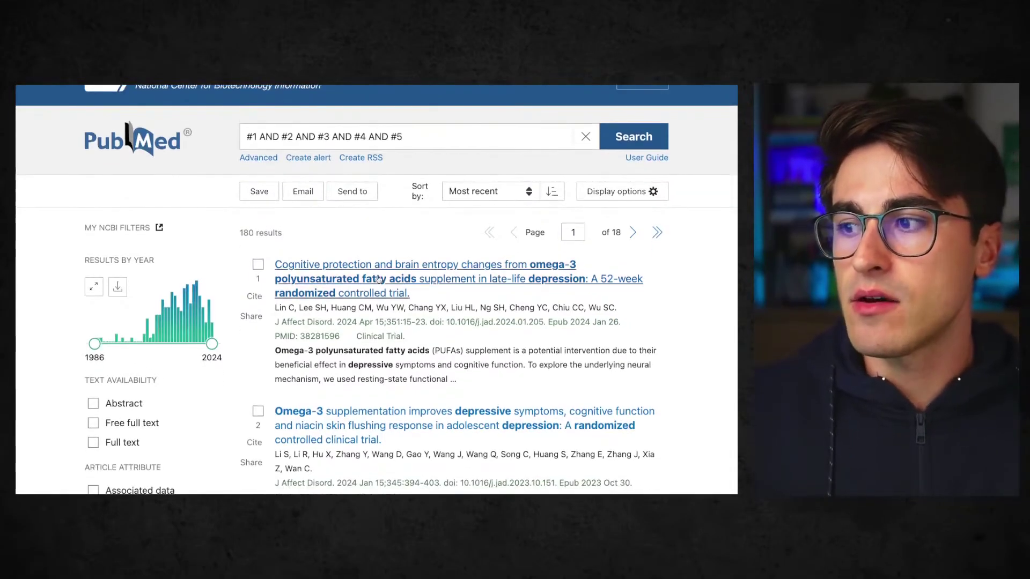
pyautogui.scroll(-2, 352, 264)
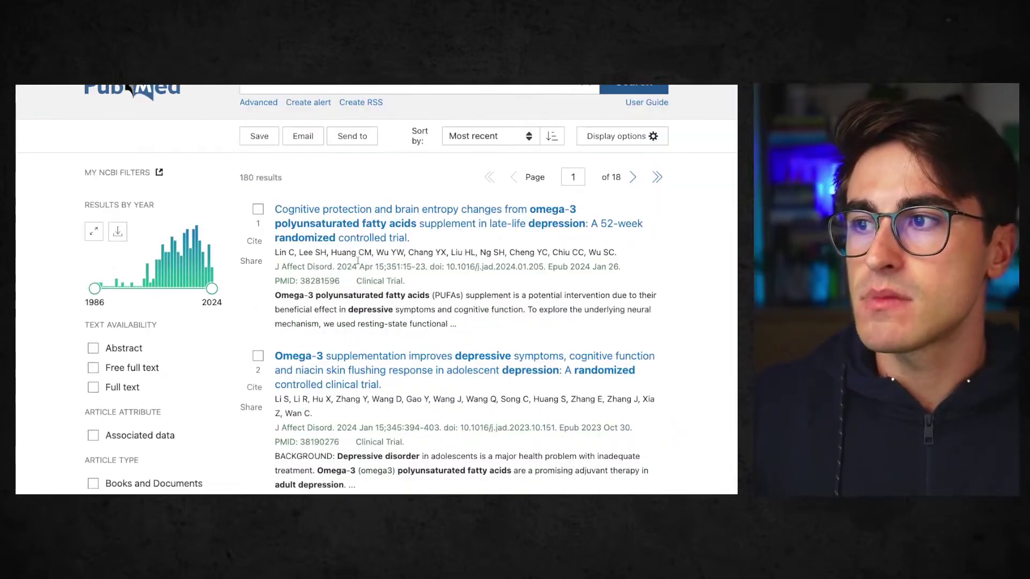
pyautogui.scroll(-1, 358, 264)
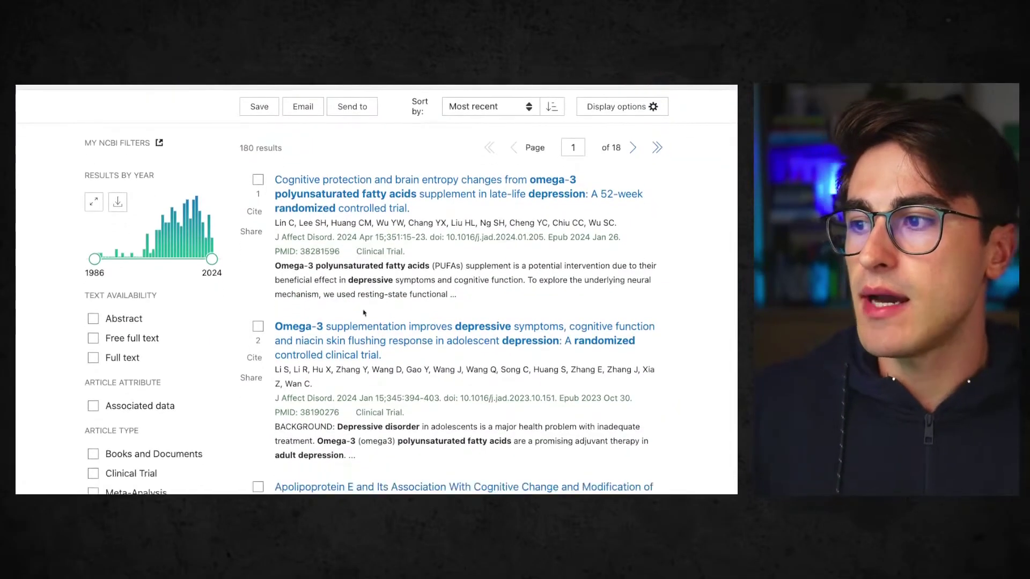
pyautogui.scroll(1, 421, 325)
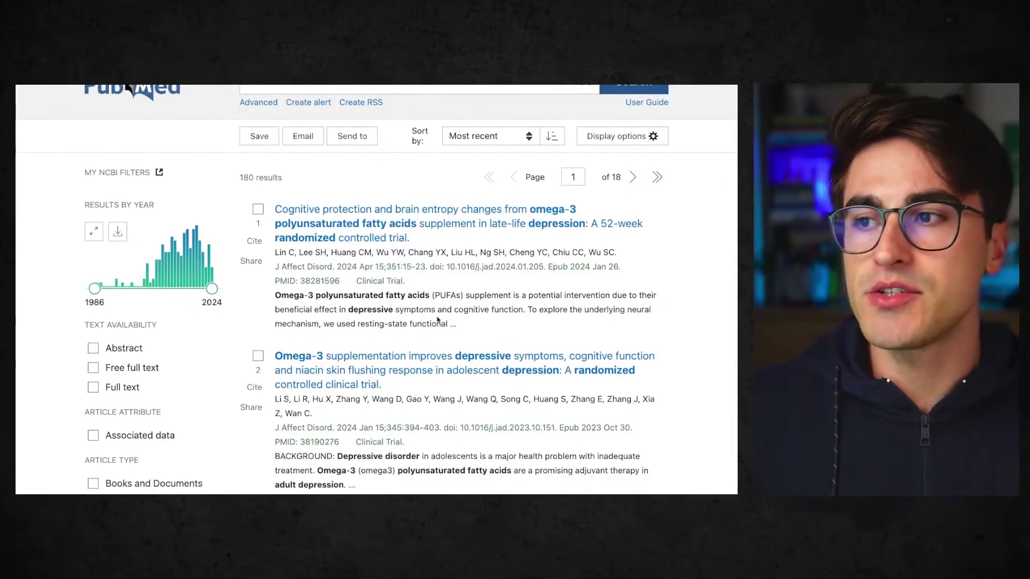
pyautogui.scroll(-2, 548, 348)
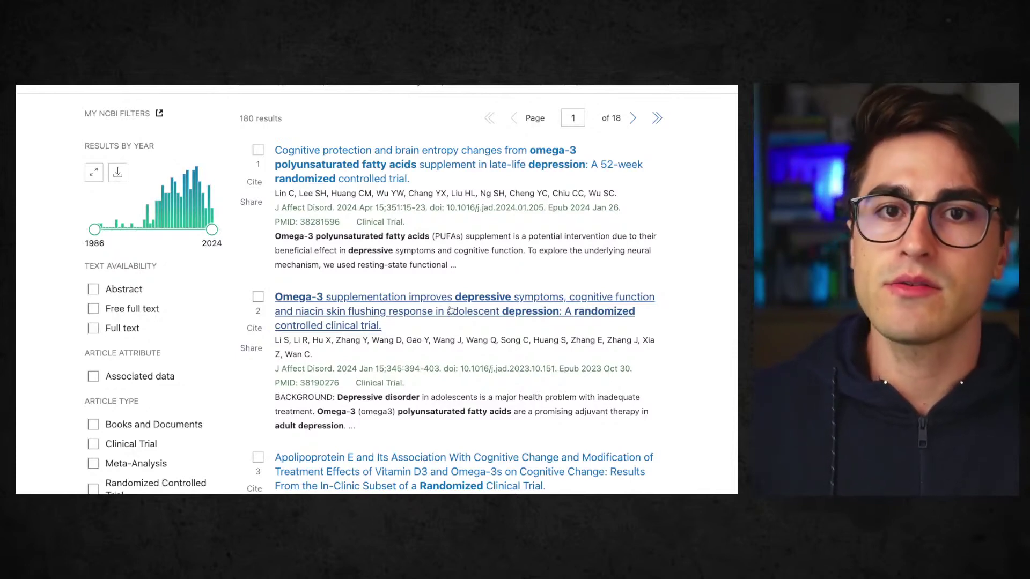
pyautogui.scroll(4, 347, 234)
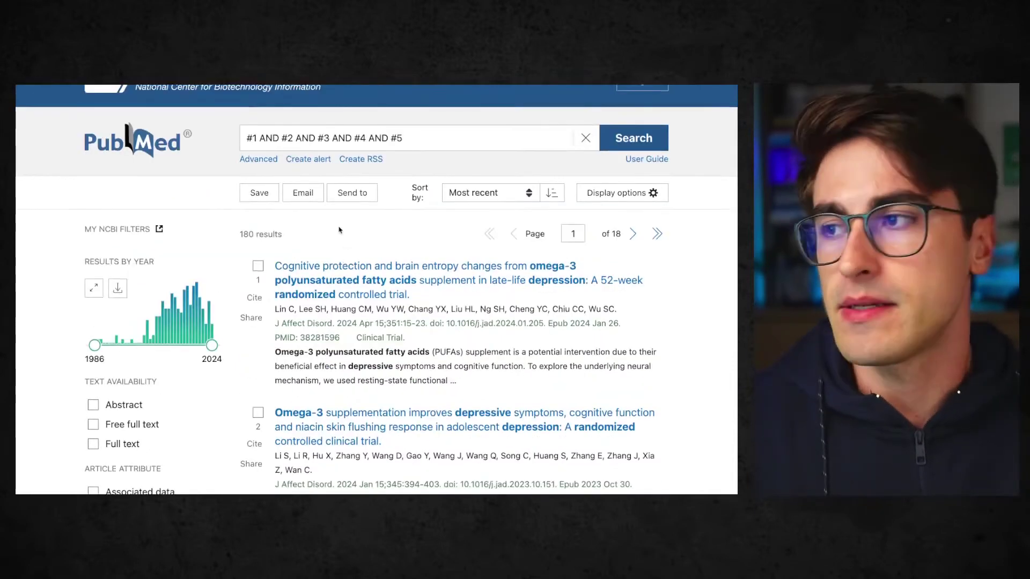
# Step: Examine the combined search's articles and the available filters for text availability, article type and publication date
pyautogui.scroll(-1, 338, 231)
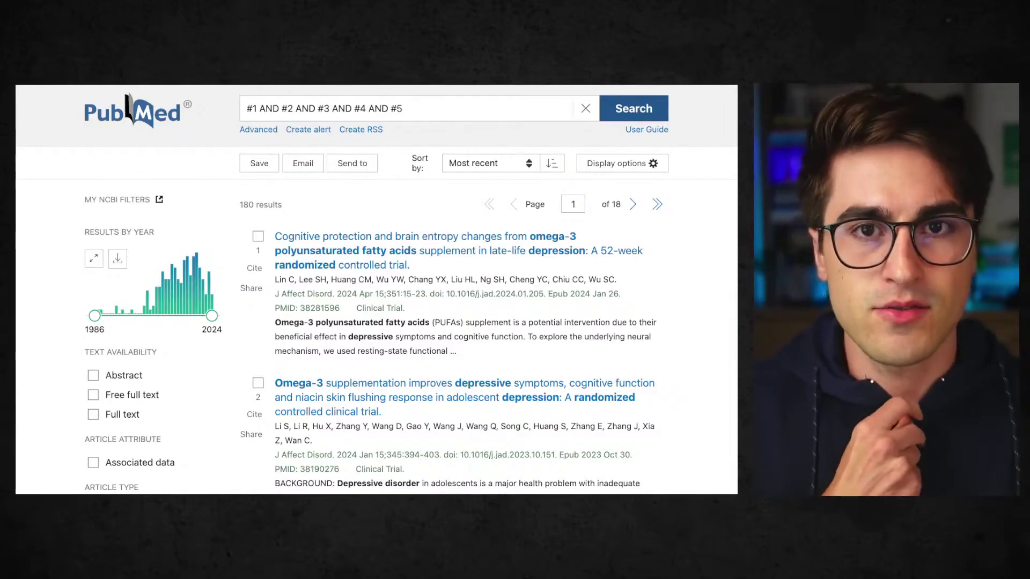
pyautogui.scroll(-6, 375, 290)
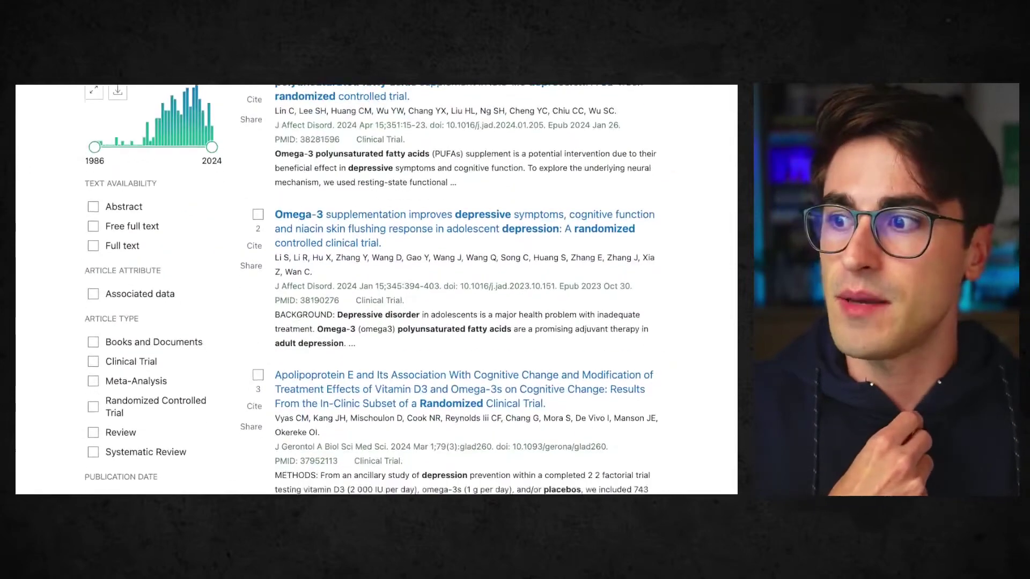
pyautogui.scroll(-1, 375, 289)
pyautogui.scroll(2, 376, 290)
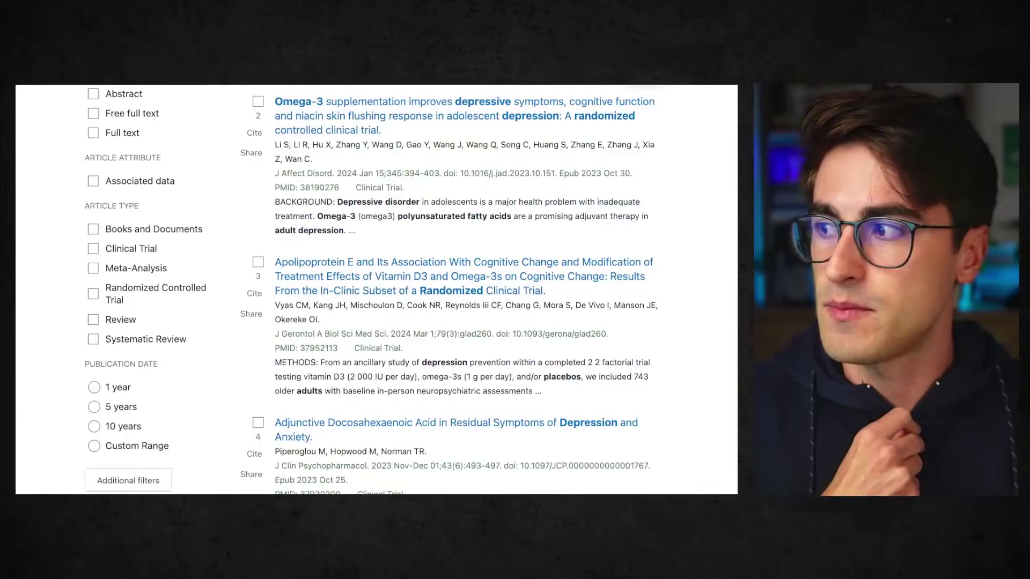
pyautogui.scroll(6, 375, 290)
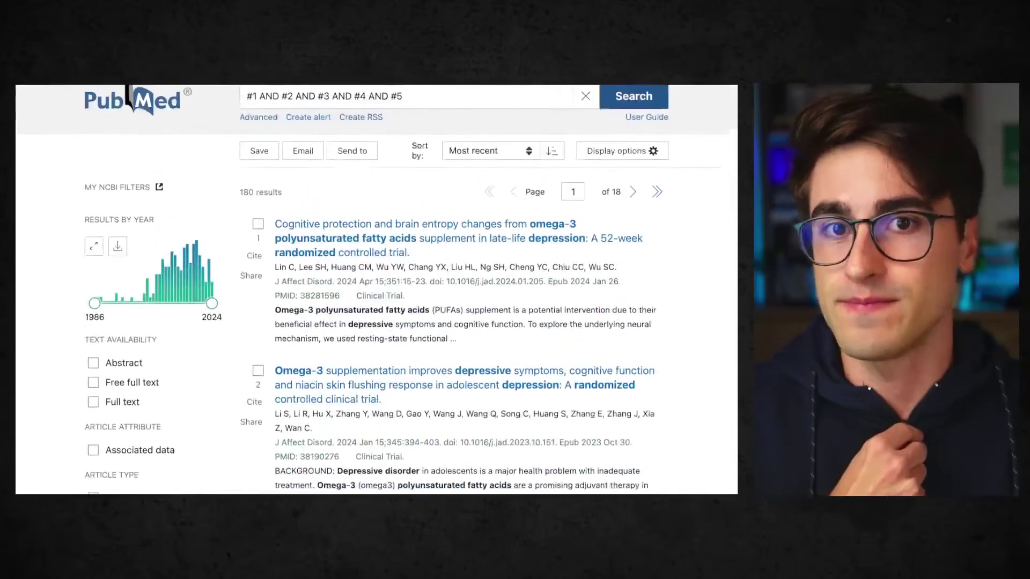
pyautogui.scroll(-3, 376, 289)
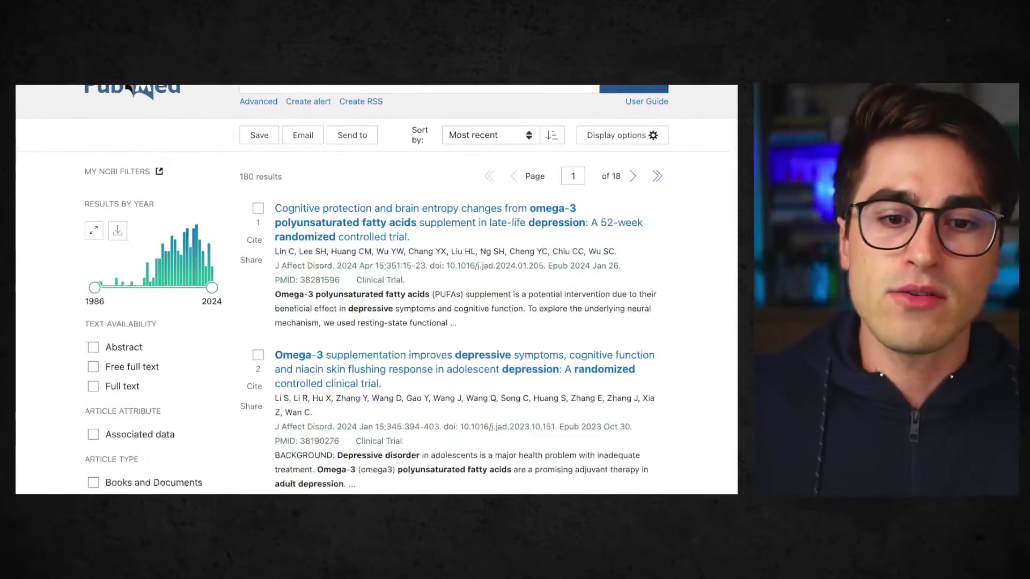
pyautogui.scroll(-1, 375, 290)
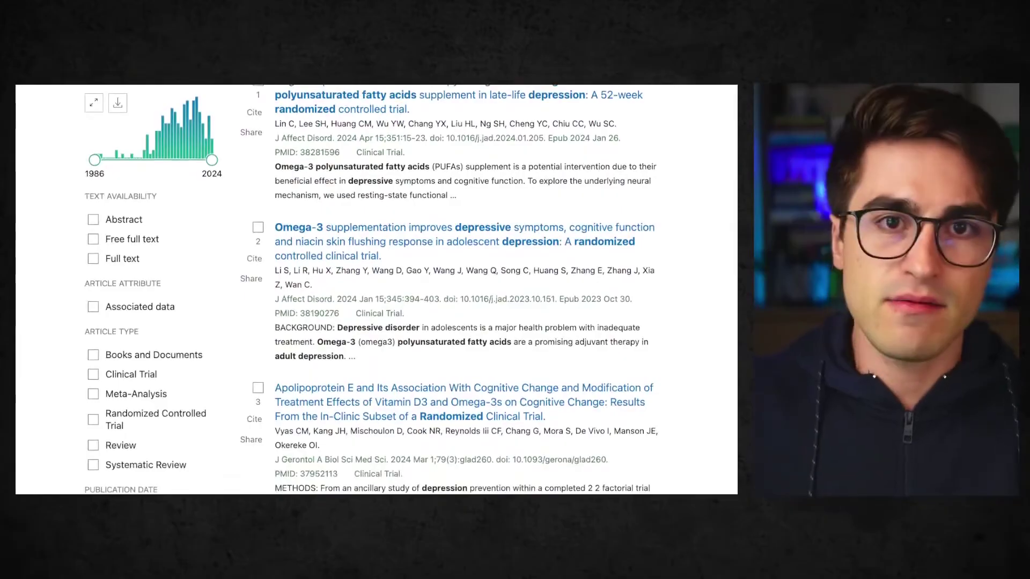
pyautogui.scroll(-3, 376, 290)
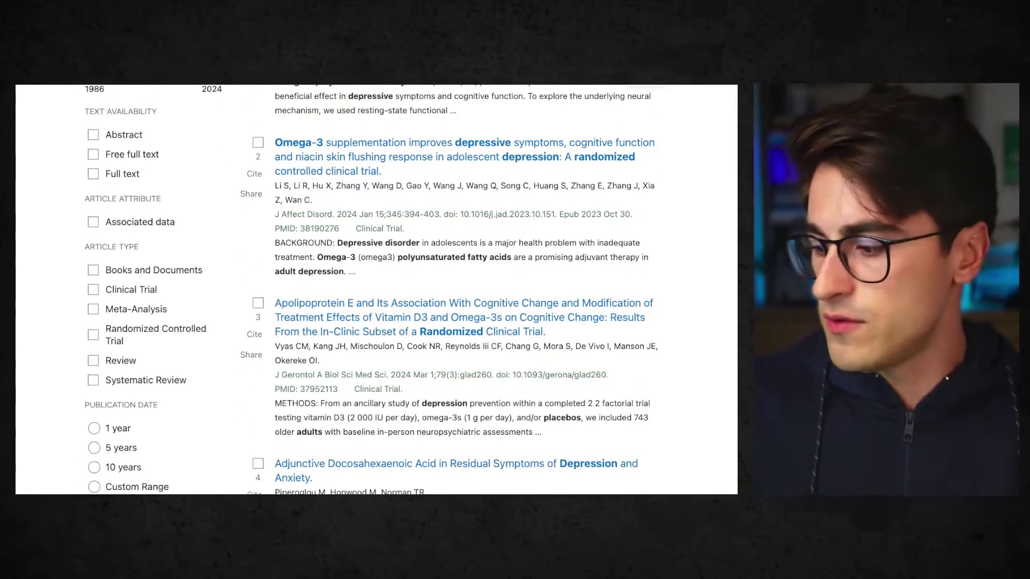
pyautogui.scroll(-2, 66, 308)
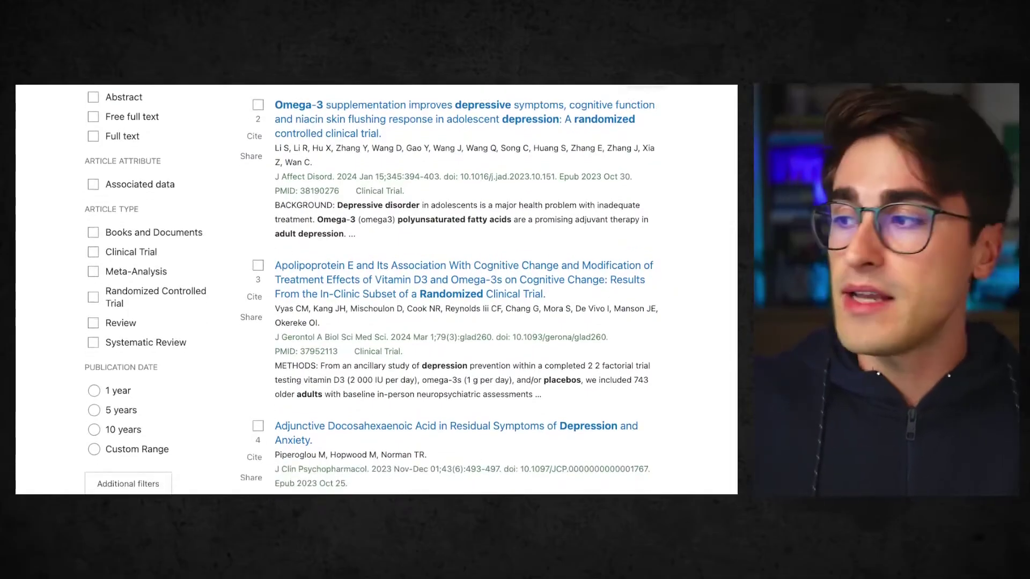
pyautogui.scroll(8, 46, 271)
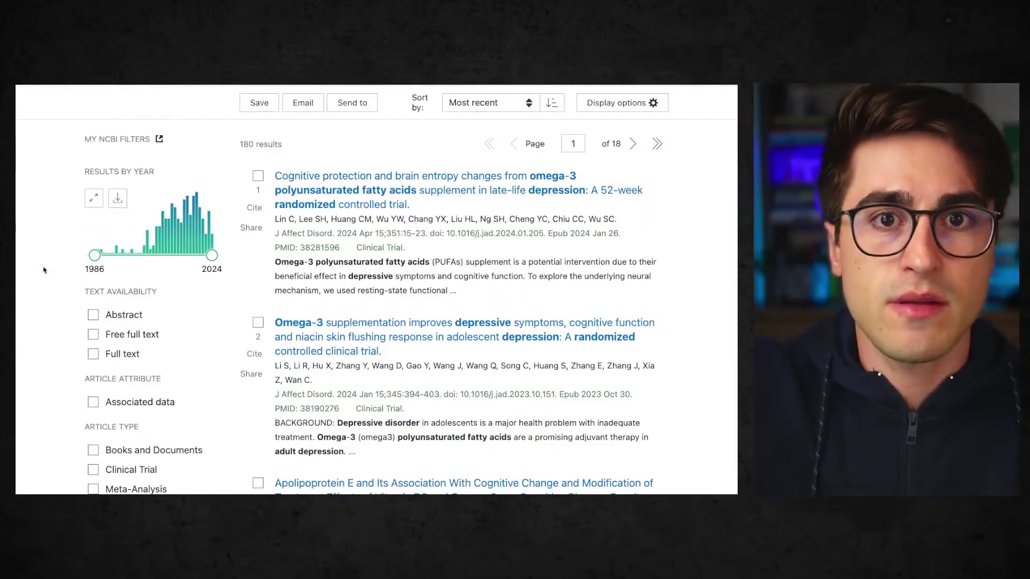
# Step: Filter the combined search results by article type to show only Systematic Review articles
pyautogui.scroll(-4, 43, 271)
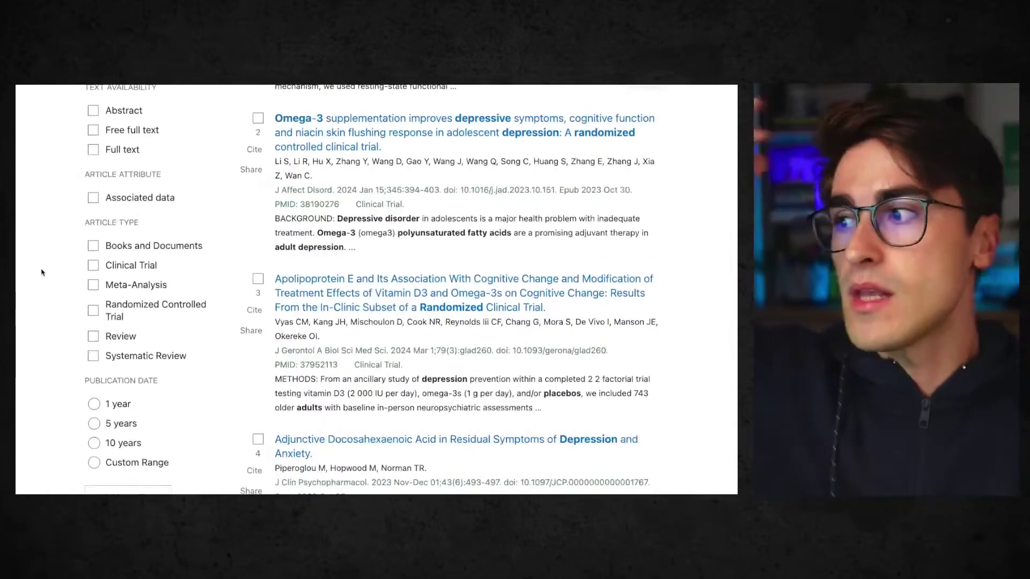
pyautogui.scroll(4, 43, 271)
pyautogui.scroll(-3, 42, 271)
pyautogui.scroll(-3, 75, 311)
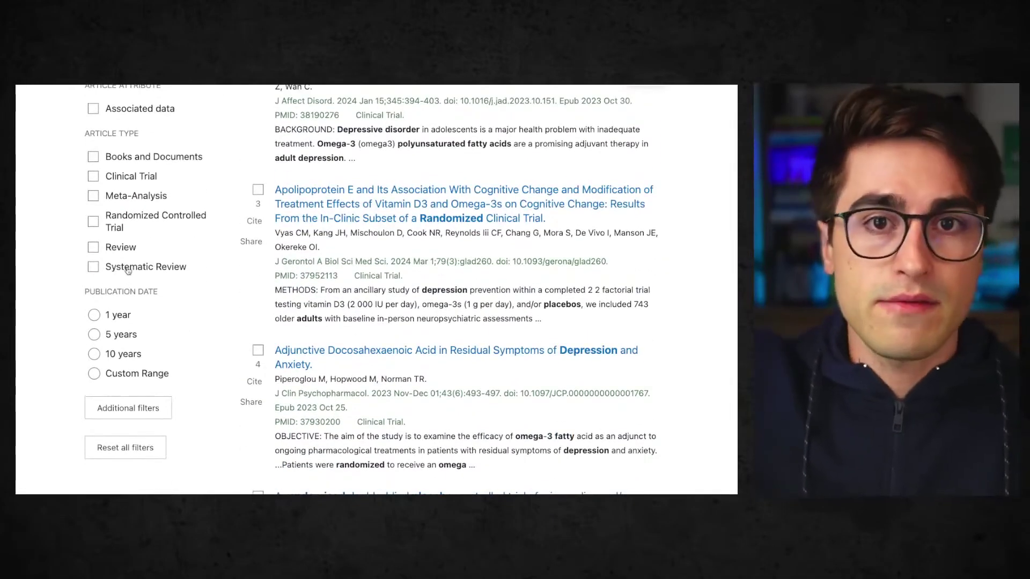
pyautogui.click(93, 266)
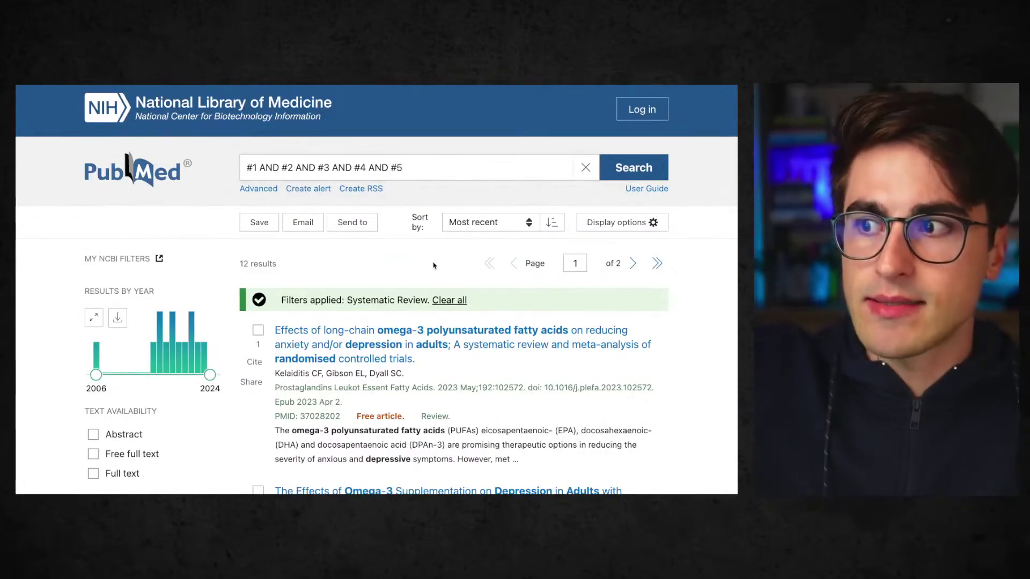
# Step: Examine the filtered systematic reviews, checking the journal and publication year of "Omega-3 fatty acids for depression in adults"
pyautogui.scroll(-1, 433, 265)
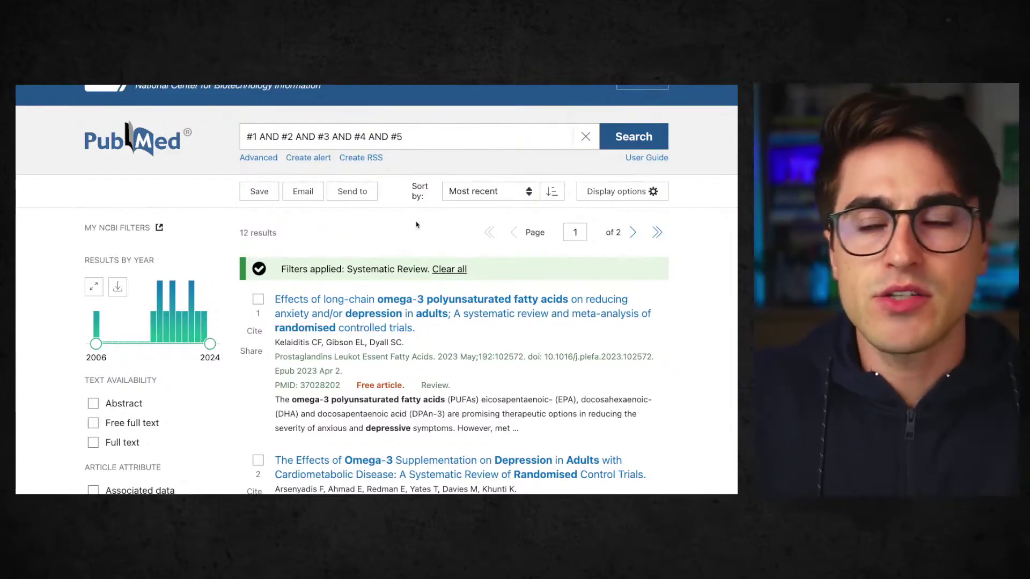
pyautogui.scroll(-1, 393, 237)
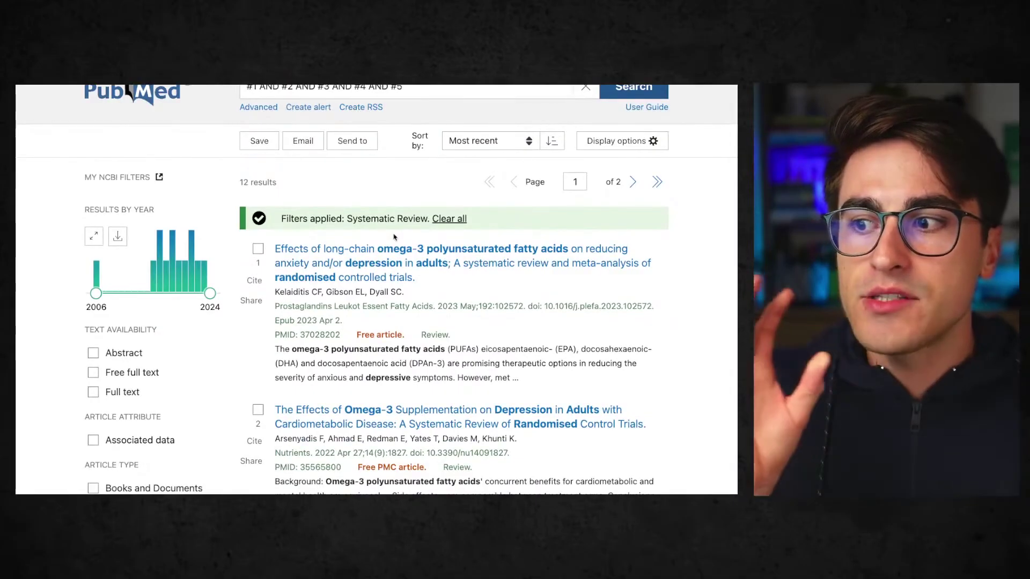
pyautogui.scroll(-1, 393, 237)
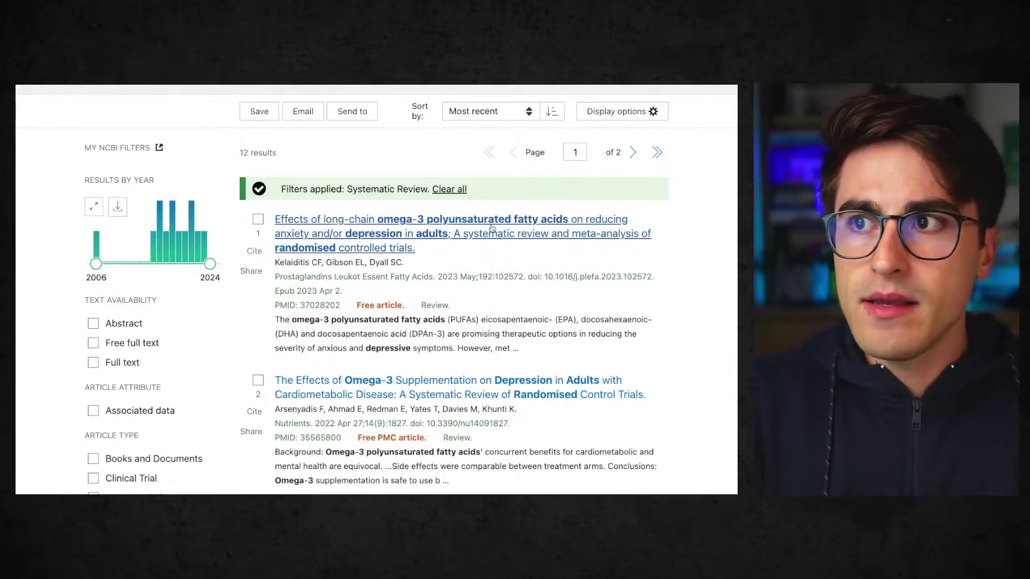
pyautogui.scroll(-1, 448, 221)
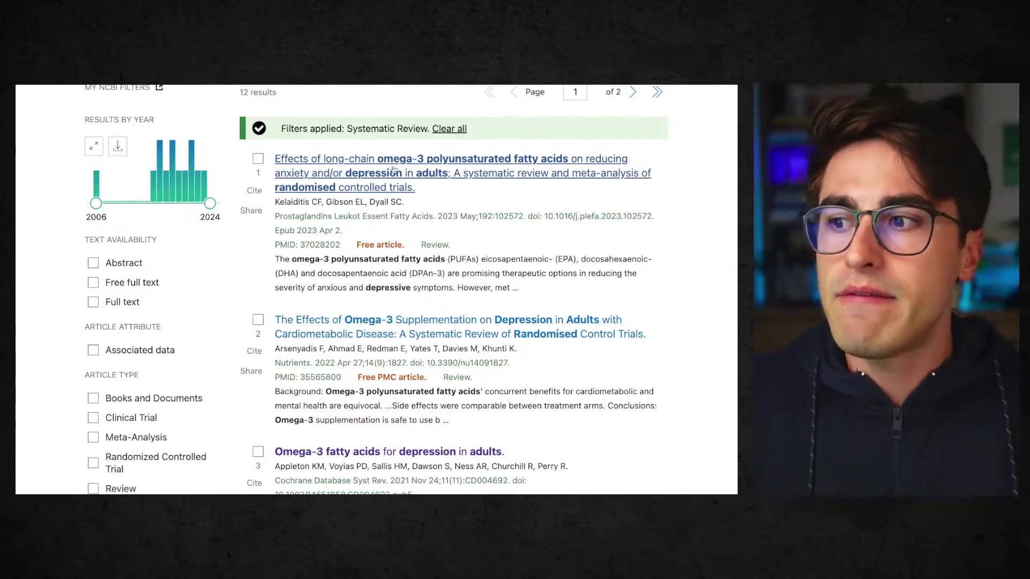
pyautogui.scroll(-4, 300, 337)
pyautogui.scroll(-1, 300, 337)
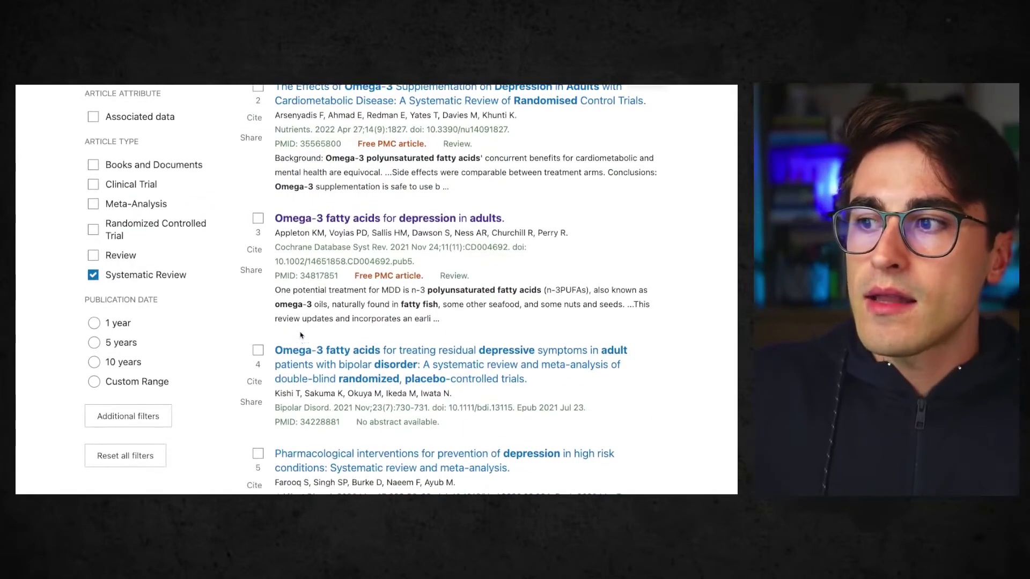
pyautogui.moveTo(277, 247); pyautogui.dragTo(406, 247)
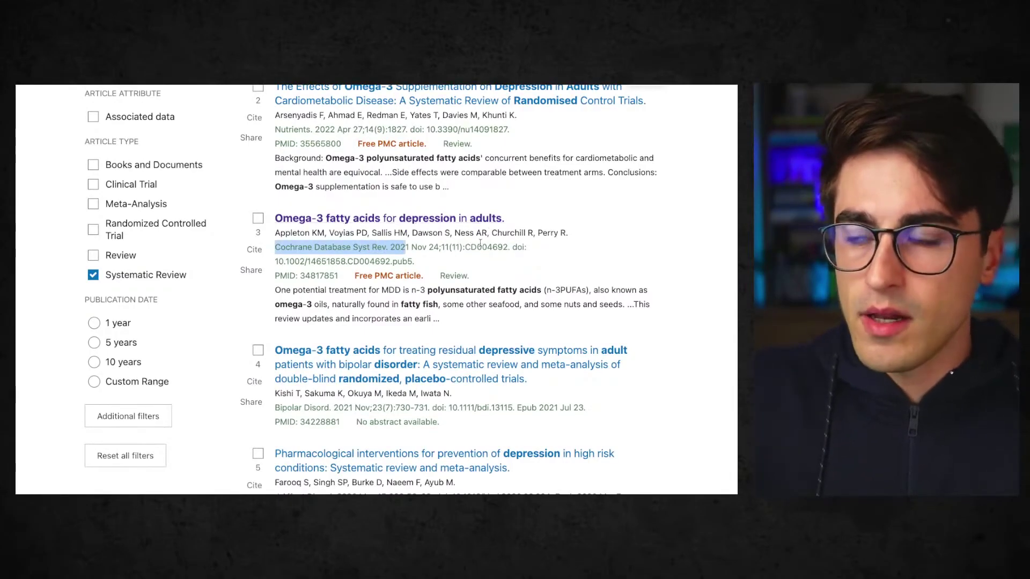
pyautogui.click(461, 249)
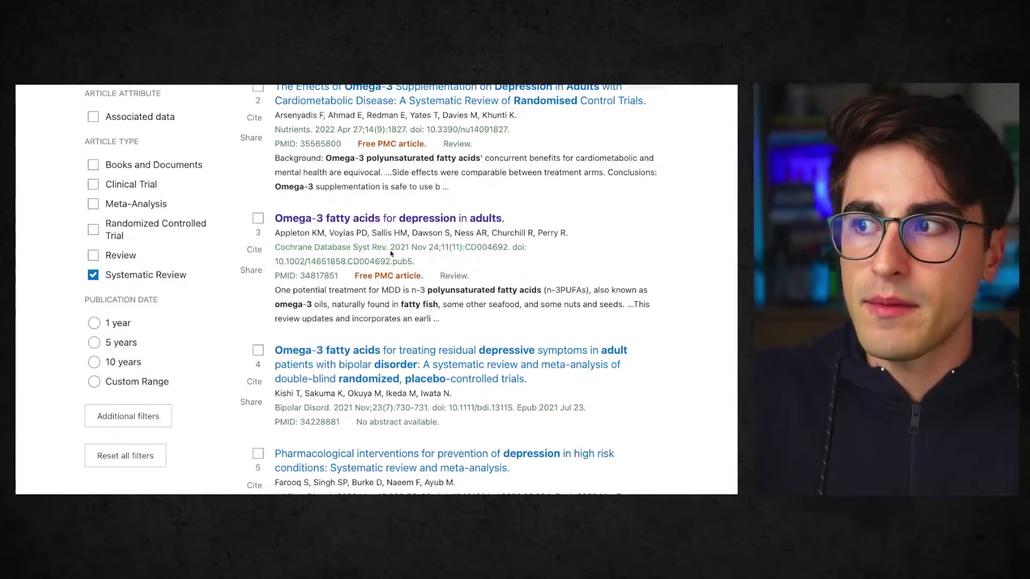
pyautogui.scroll(5, 391, 253)
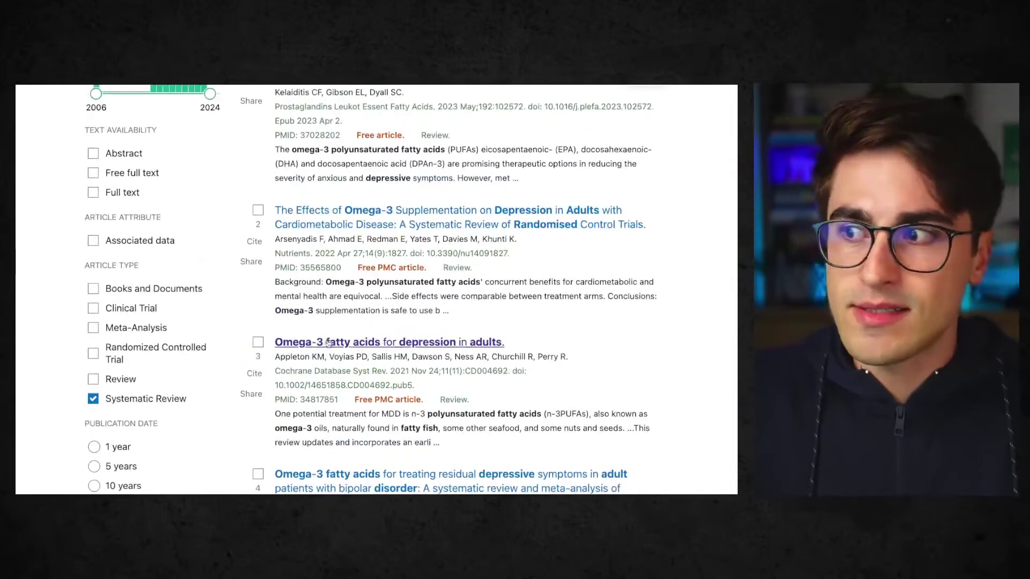
# Step: Check the publication date of the review on residual depressive symptoms in bipolar disorder and skim the other systematic reviews listed
pyautogui.scroll(-7, 328, 342)
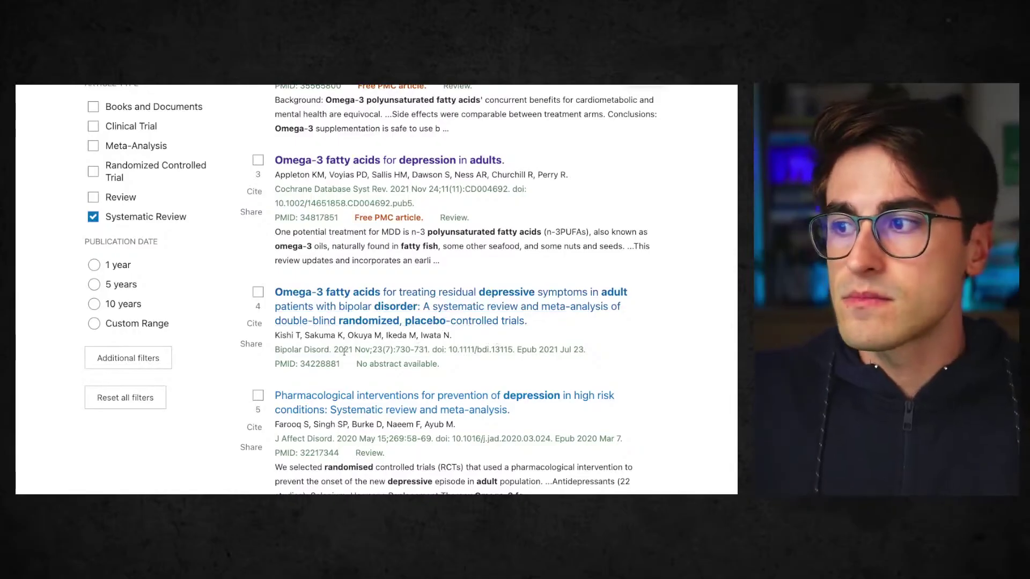
pyautogui.moveTo(339, 351); pyautogui.dragTo(359, 349)
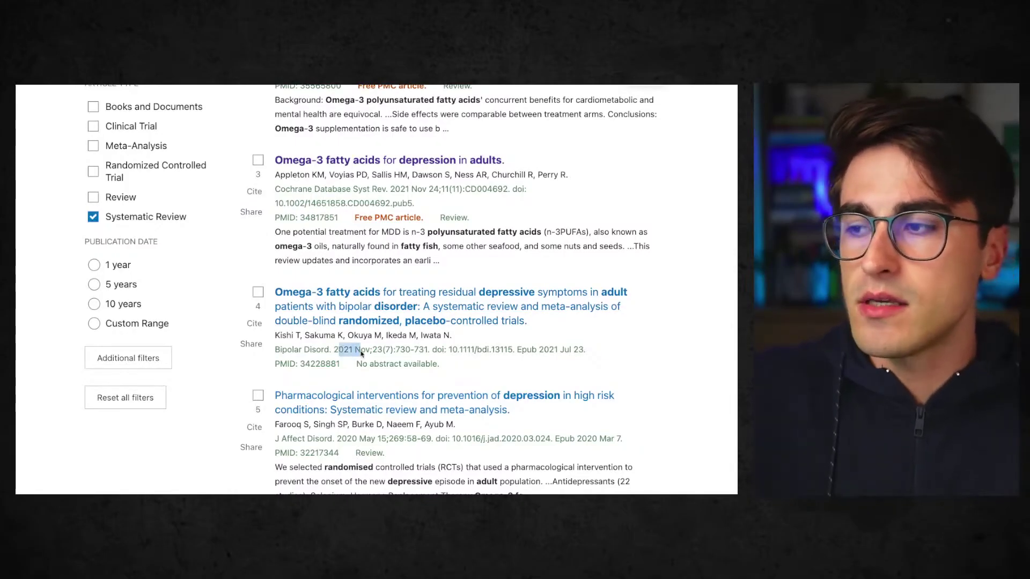
pyautogui.scroll(-6, 357, 355)
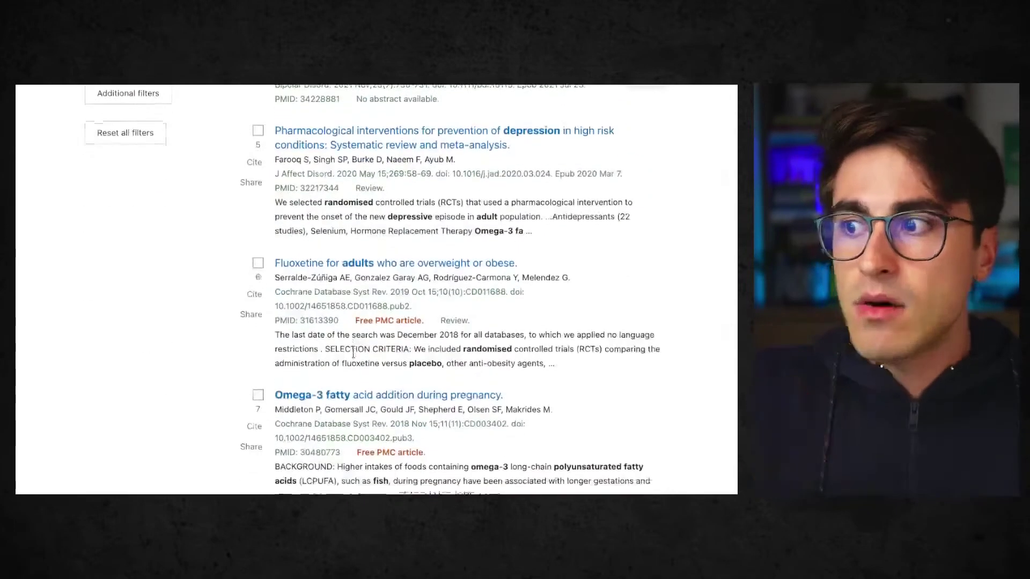
pyautogui.scroll(-2, 353, 355)
pyautogui.scroll(10, 359, 357)
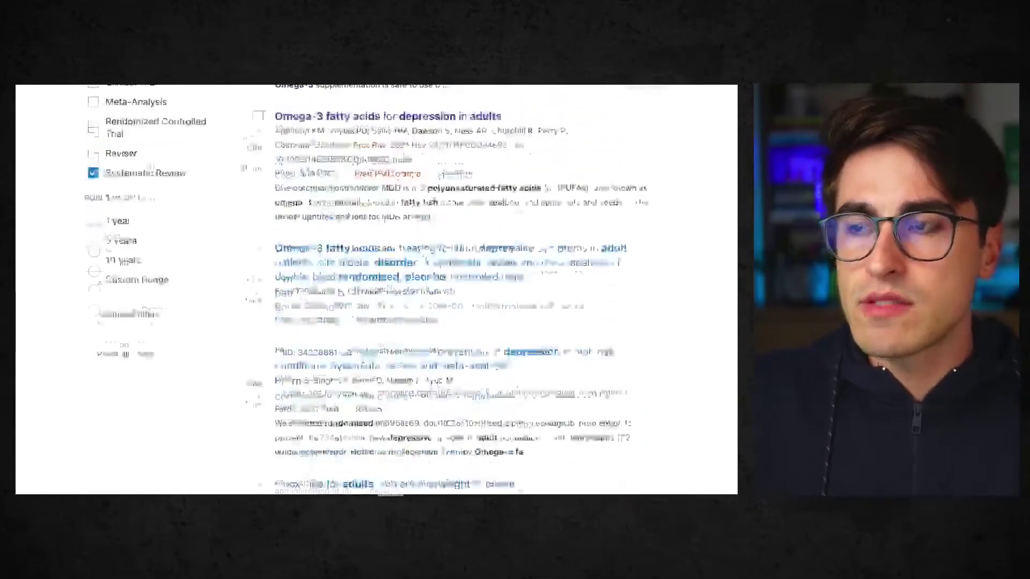
pyautogui.scroll(8, 363, 359)
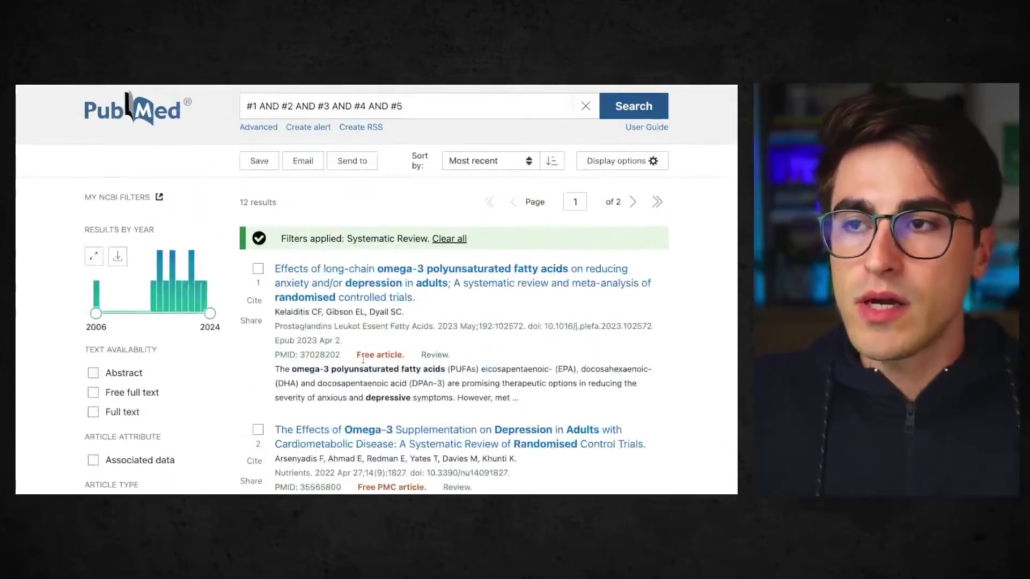
pyautogui.scroll(-1, 670, 247)
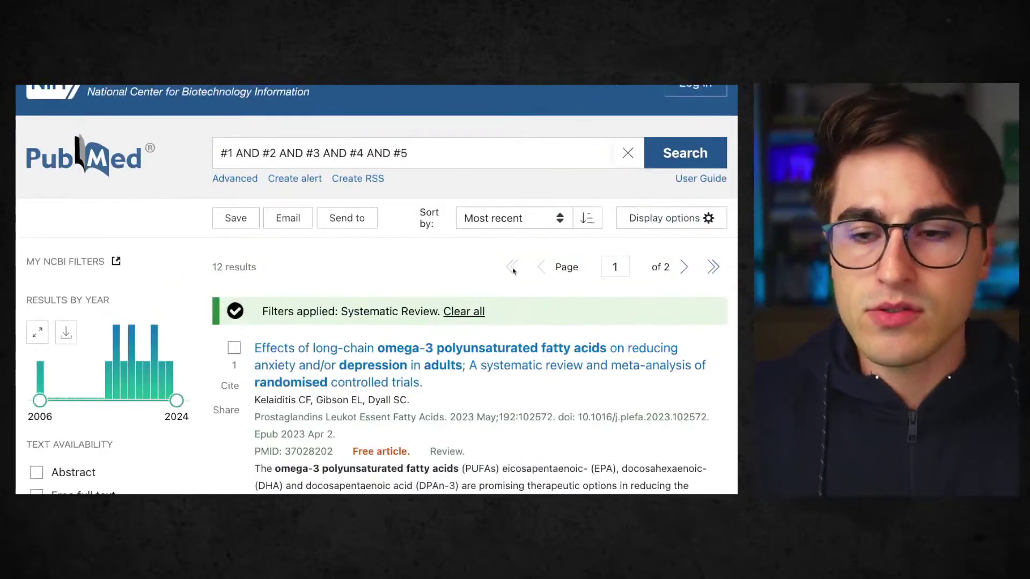
pyautogui.scroll(-3, 685, 137)
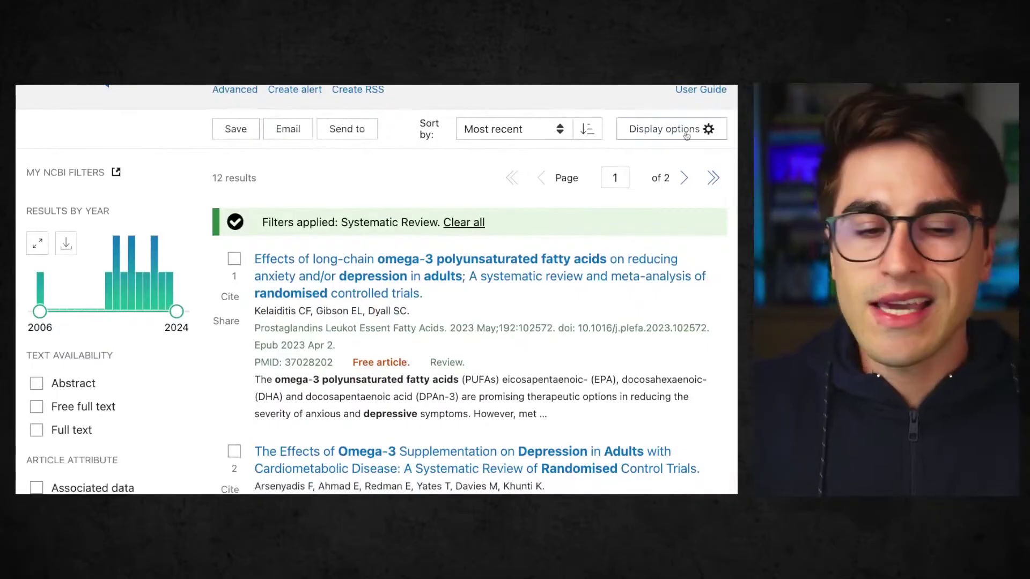
# Step: Change the display format of the filtered systematic reviews to show each article's full abstract
pyautogui.scroll(2, 688, 161)
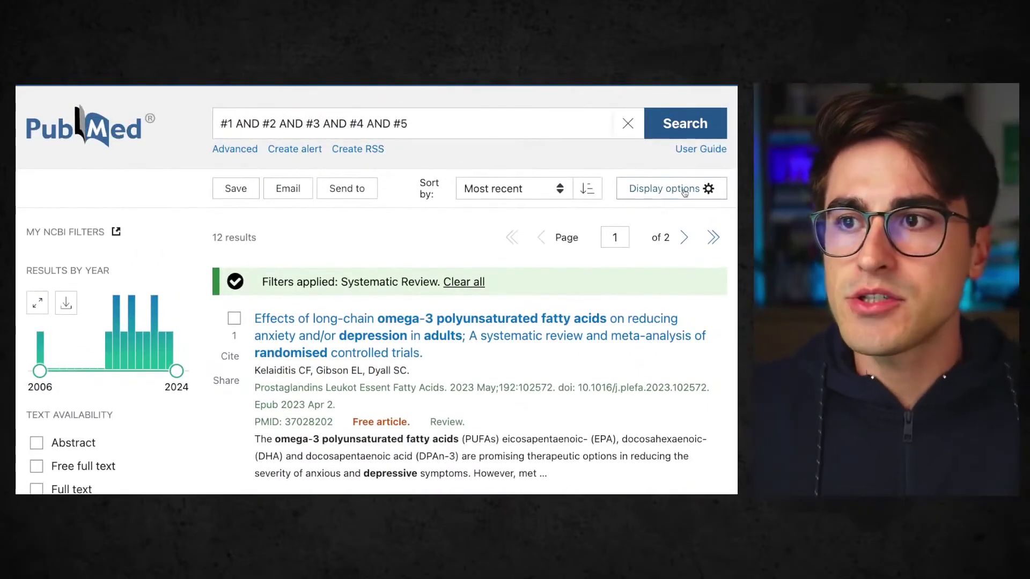
pyautogui.click(685, 193)
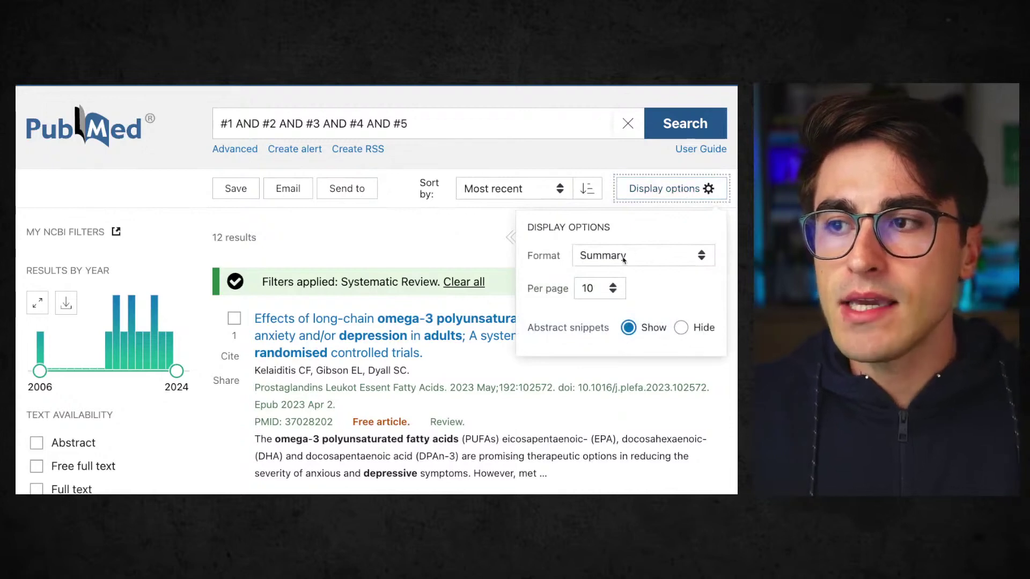
pyautogui.click(649, 258)
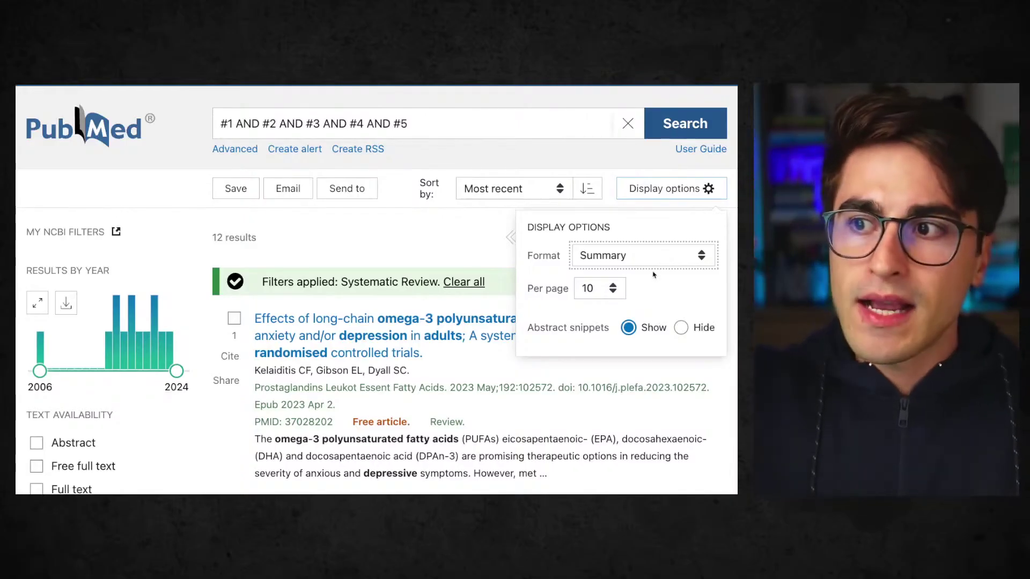
pyautogui.click(653, 275)
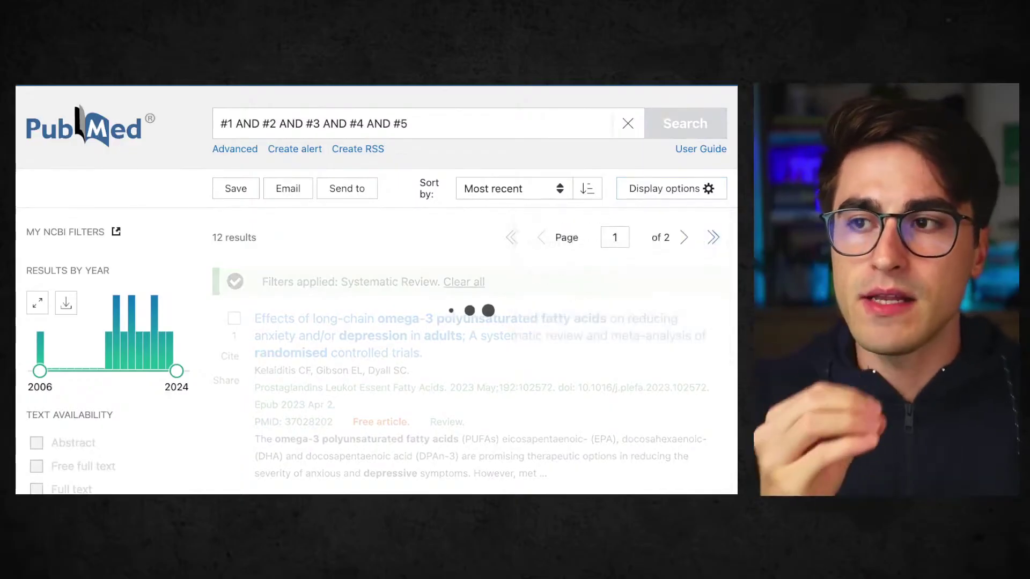
# Step: Read the abstract of the first review, on long-chain omega-3 for anxiety and depression, and highlight "ten RCTs"
pyautogui.scroll(-3, 375, 290)
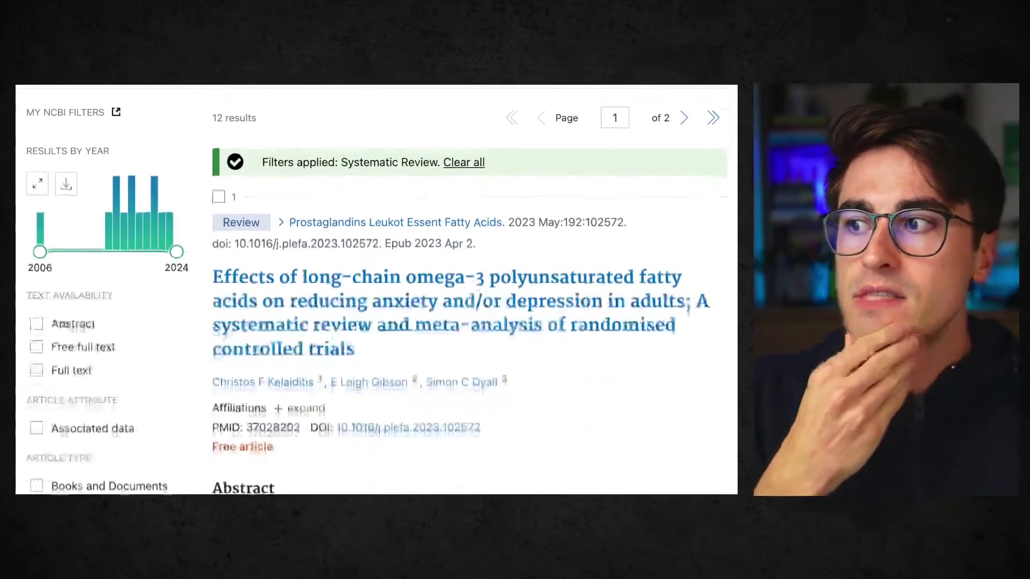
pyautogui.scroll(-2, 376, 290)
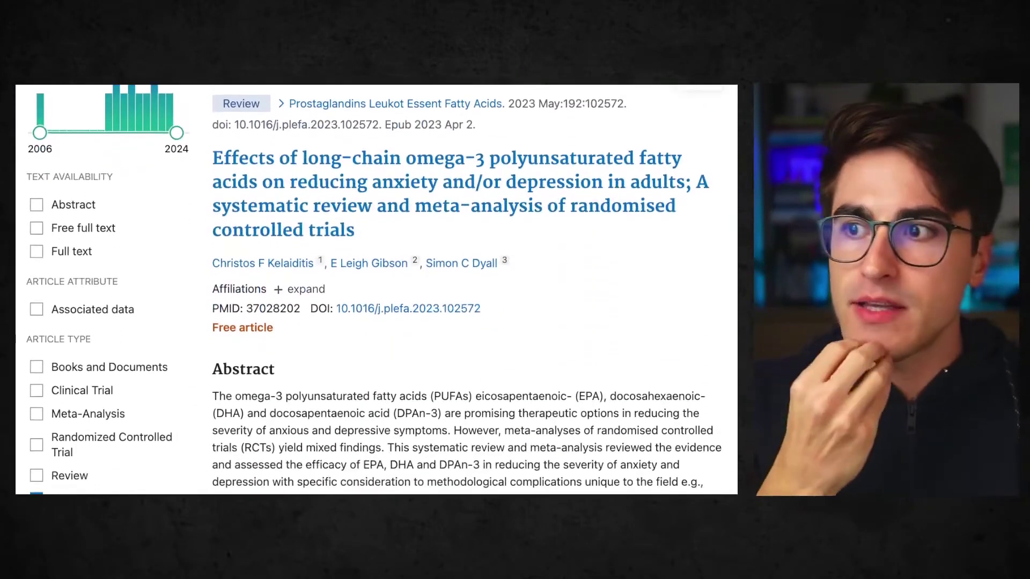
pyautogui.scroll(-1, 376, 289)
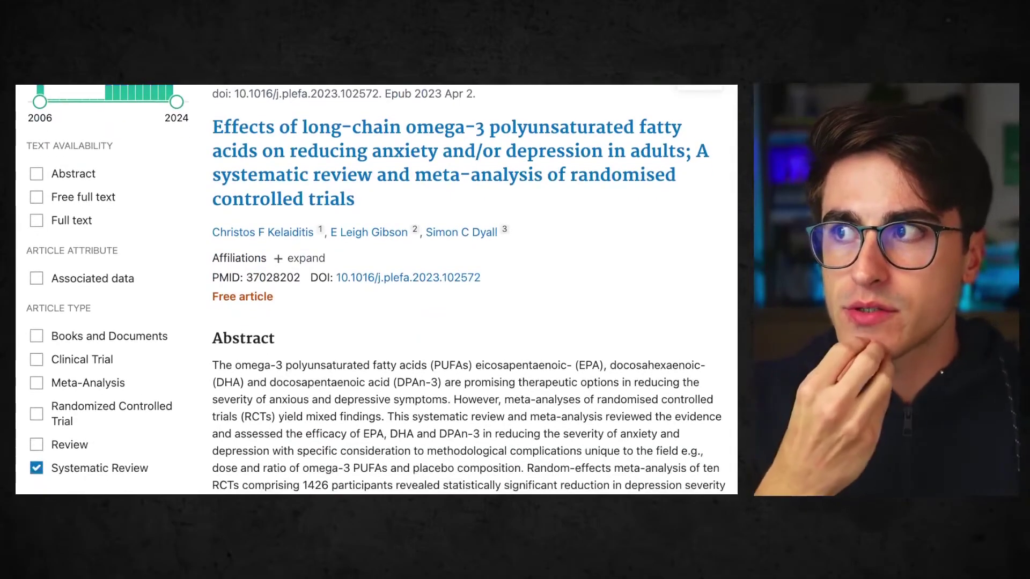
pyautogui.scroll(-4, 376, 289)
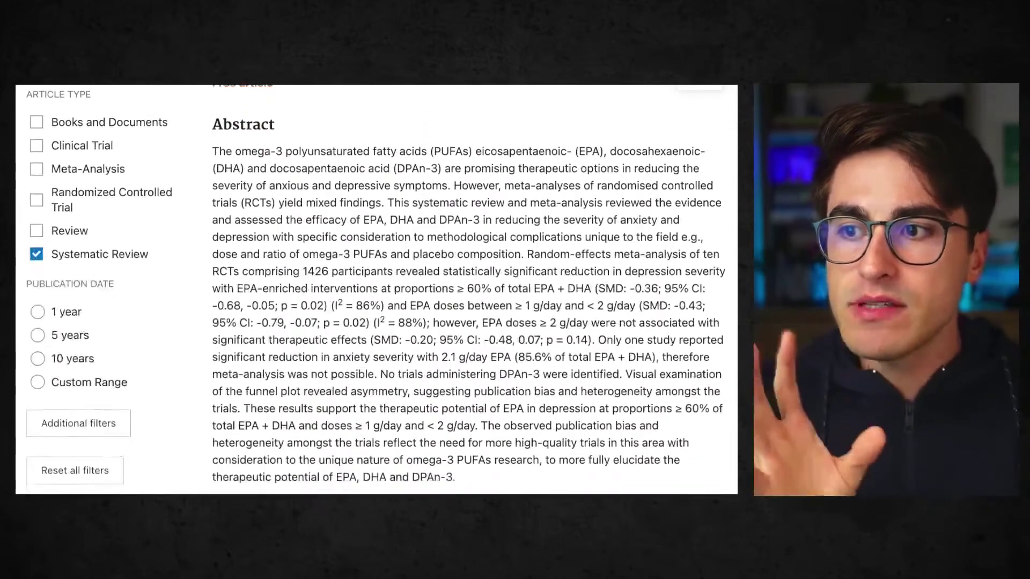
pyautogui.scroll(-1, 579, 288)
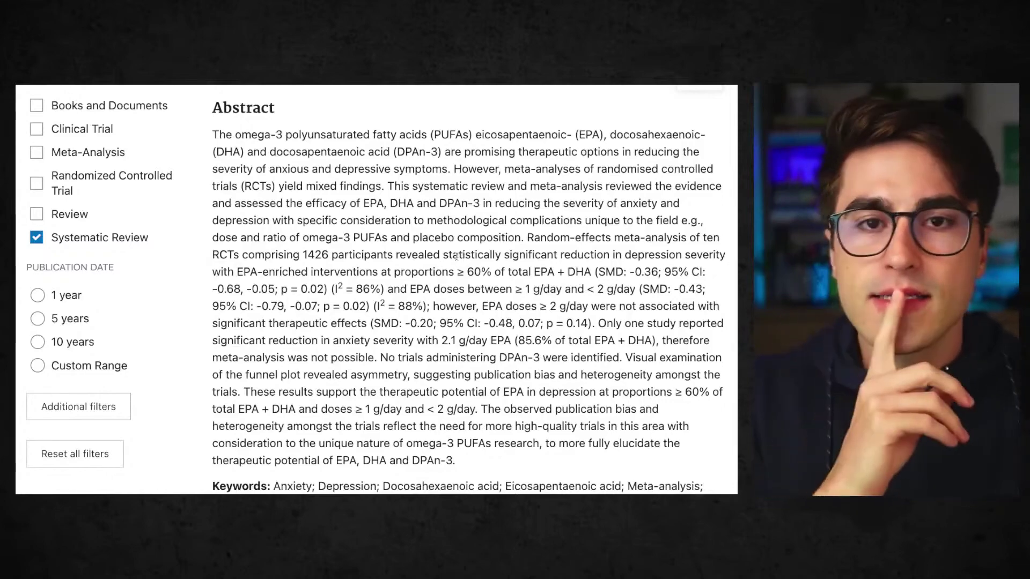
pyautogui.scroll(10, 462, 256)
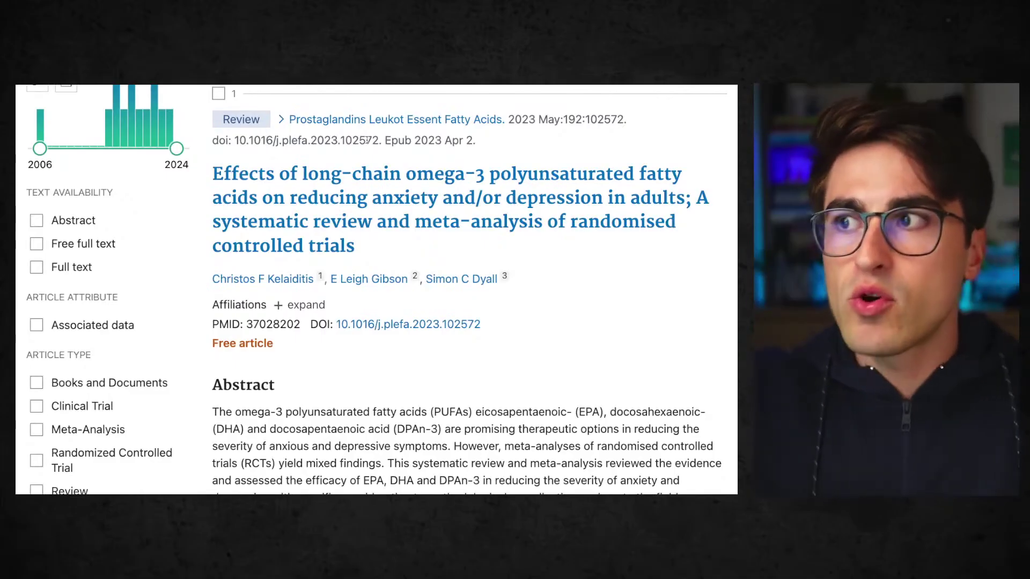
pyautogui.scroll(-5, 419, 152)
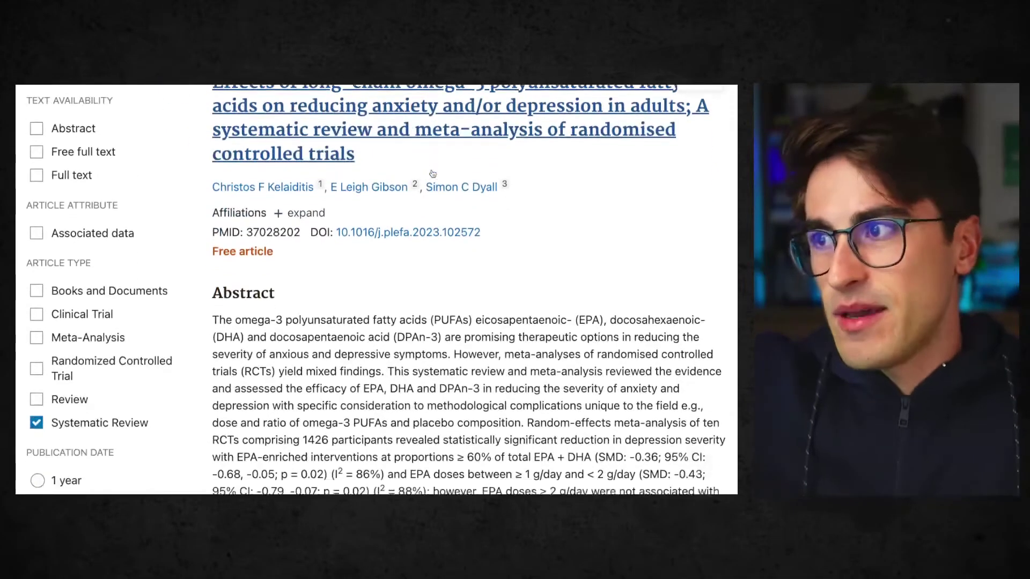
pyautogui.scroll(-2, 422, 271)
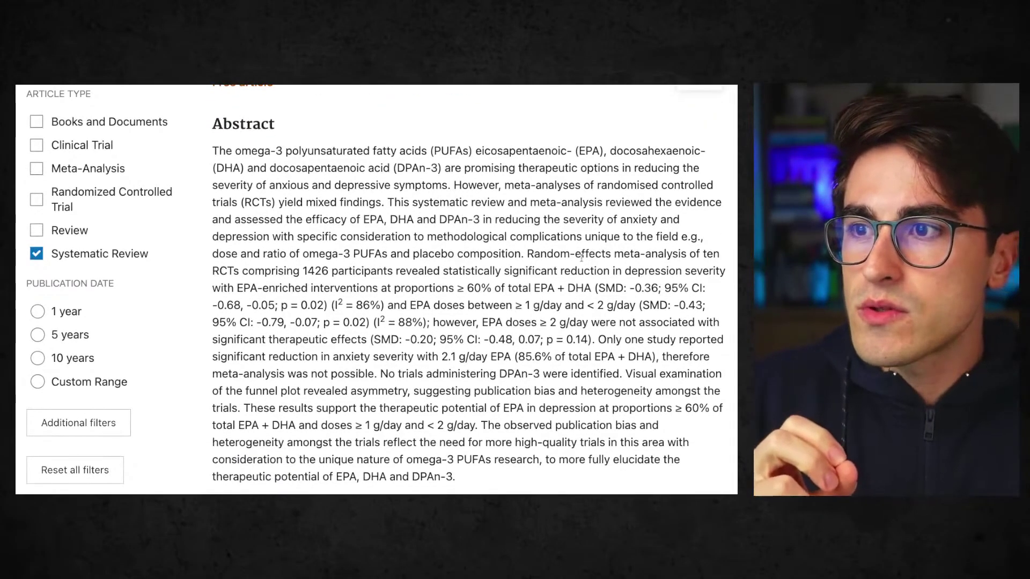
pyautogui.moveTo(703, 254); pyautogui.dragTo(240, 268)
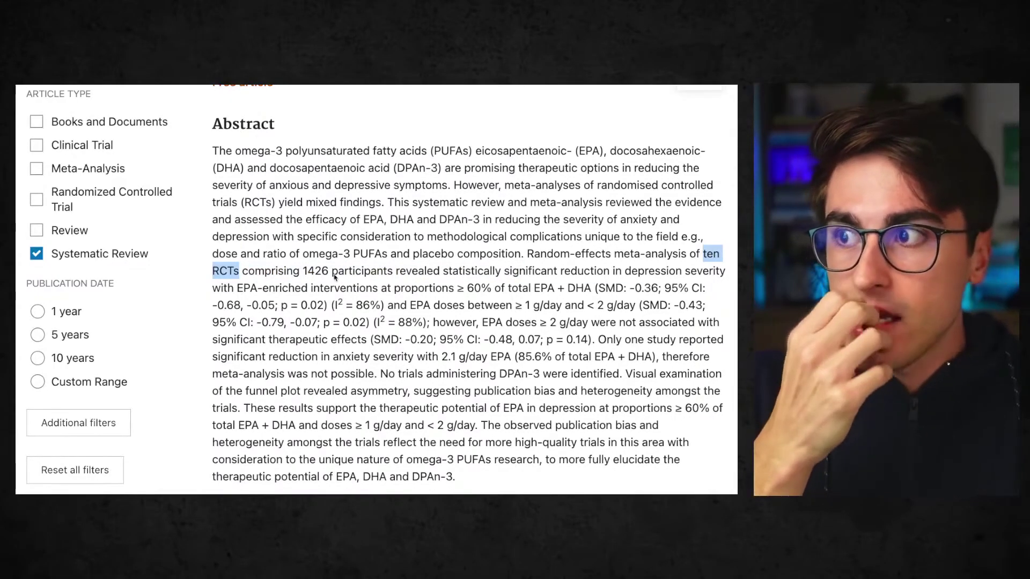
# Step: Recheck the first review's title and publication details, and read its abstract through to the conclusions and keywords
pyautogui.scroll(5, 334, 276)
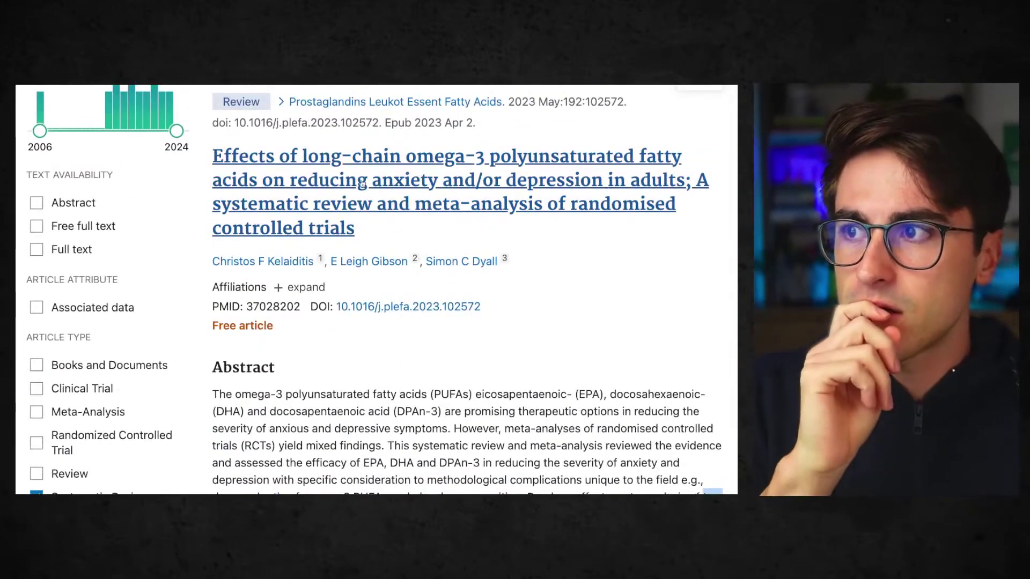
pyautogui.scroll(-4, 524, 252)
pyautogui.scroll(-1, 525, 252)
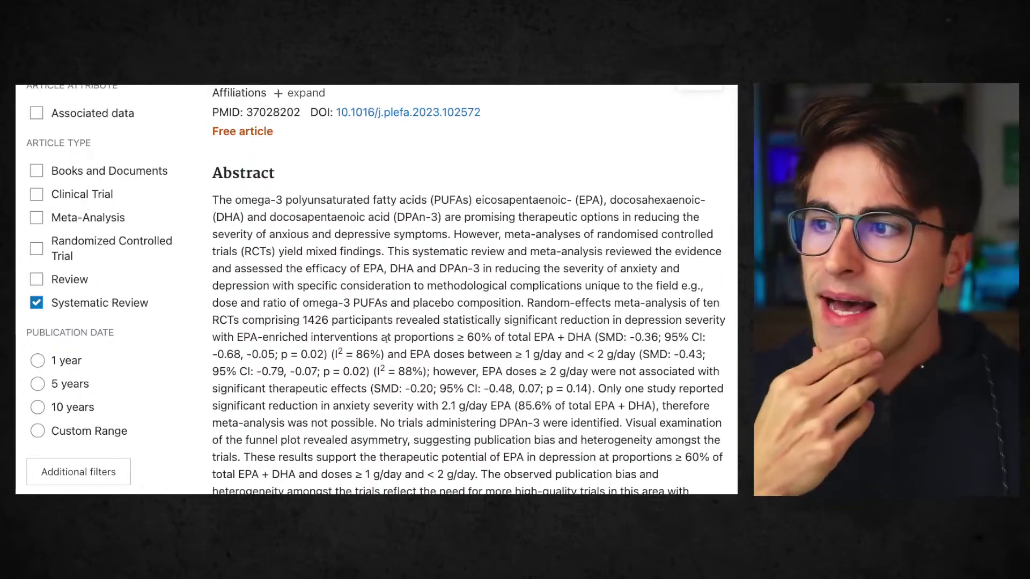
pyautogui.scroll(-1, 387, 327)
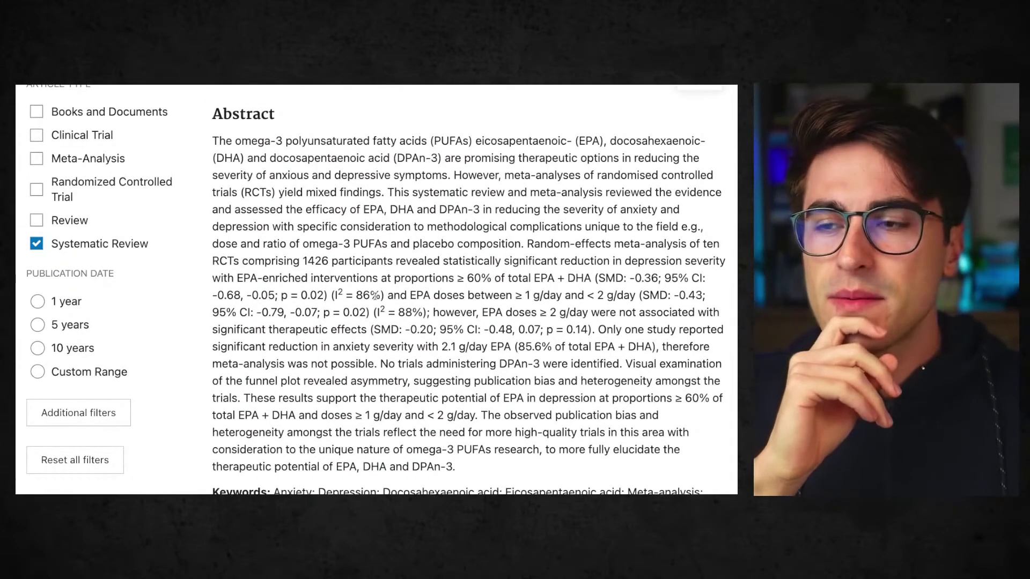
pyautogui.scroll(-7, 375, 296)
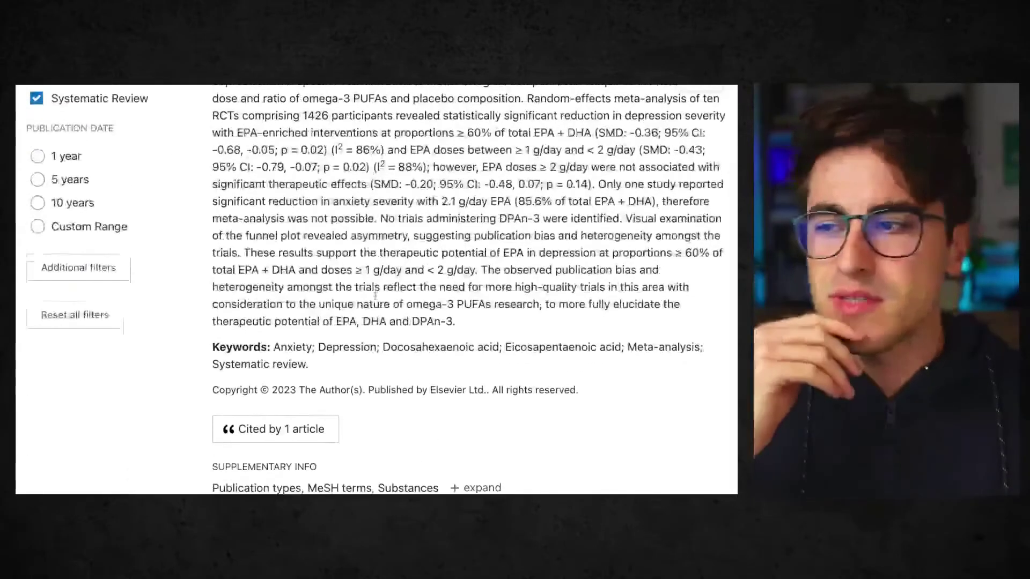
# Step: Skim the review on omega-3 and depression in adults with cardiometabolic disease, and go on to the Cochrane review
pyautogui.scroll(-5, 375, 296)
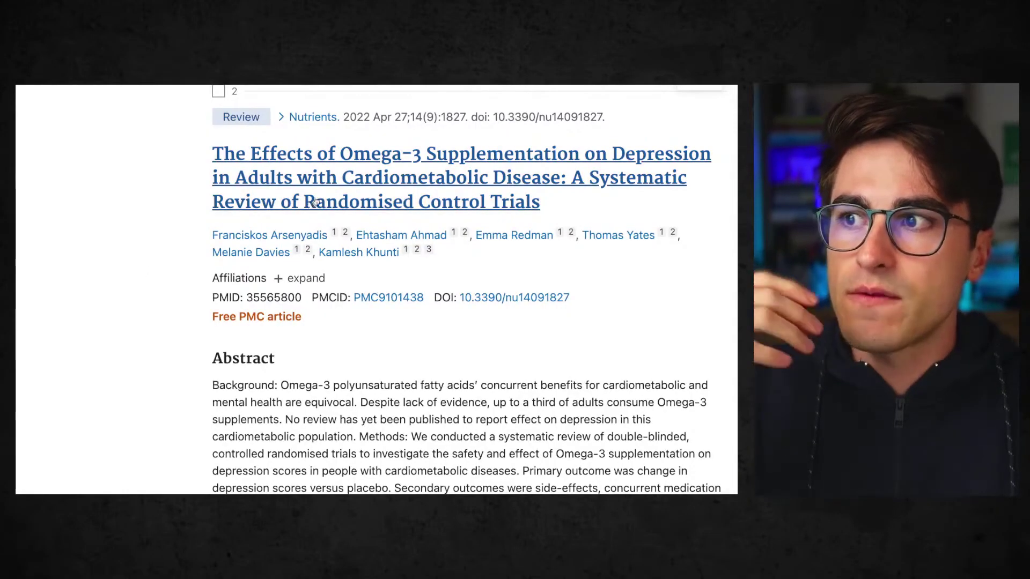
pyautogui.scroll(-1, 461, 197)
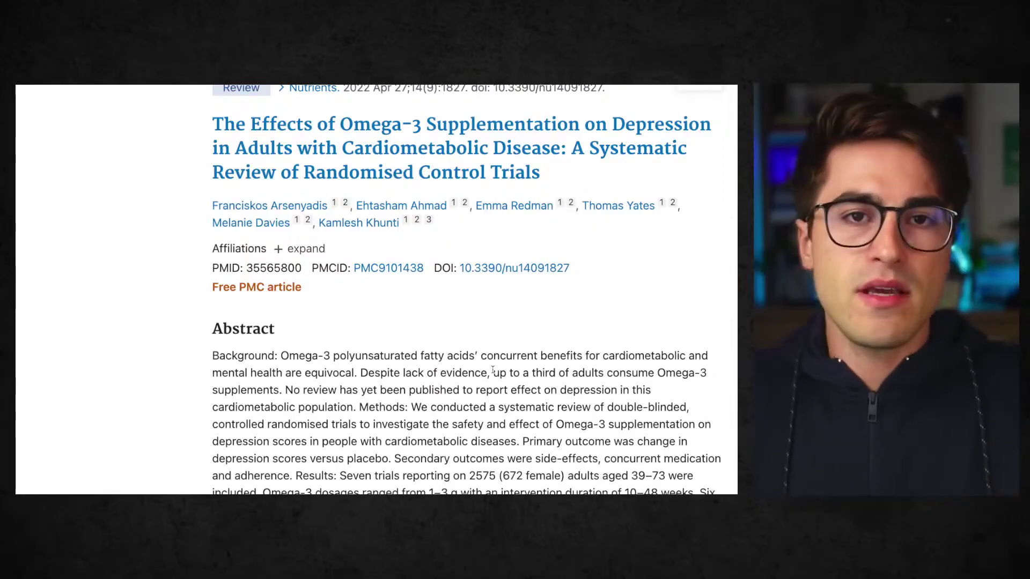
pyautogui.scroll(-10, 492, 369)
pyautogui.scroll(-7, 492, 370)
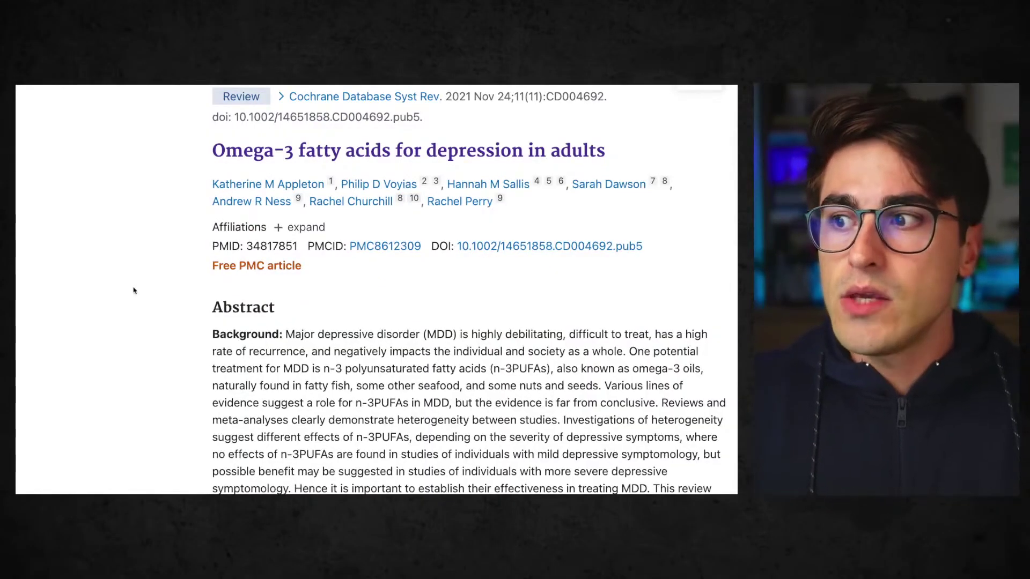
# Step: Read the abstract of "Omega-3 fatty acids for depression in adults" and highlight "The review includes 35 relevant studies" in the main results
pyautogui.scroll(-2, 143, 302)
pyautogui.scroll(-2, 145, 302)
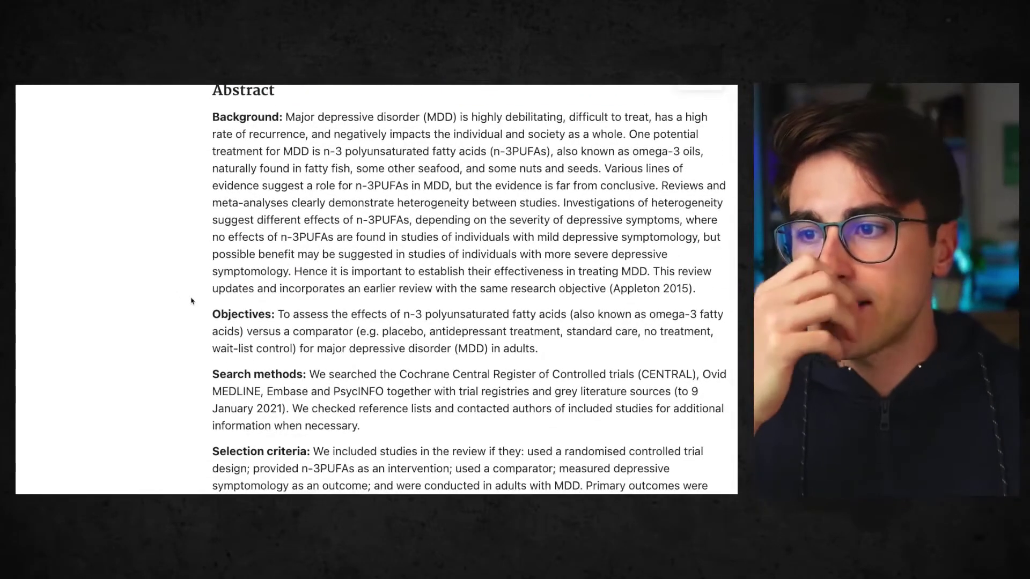
pyautogui.scroll(-3, 235, 307)
pyautogui.scroll(-5, 235, 307)
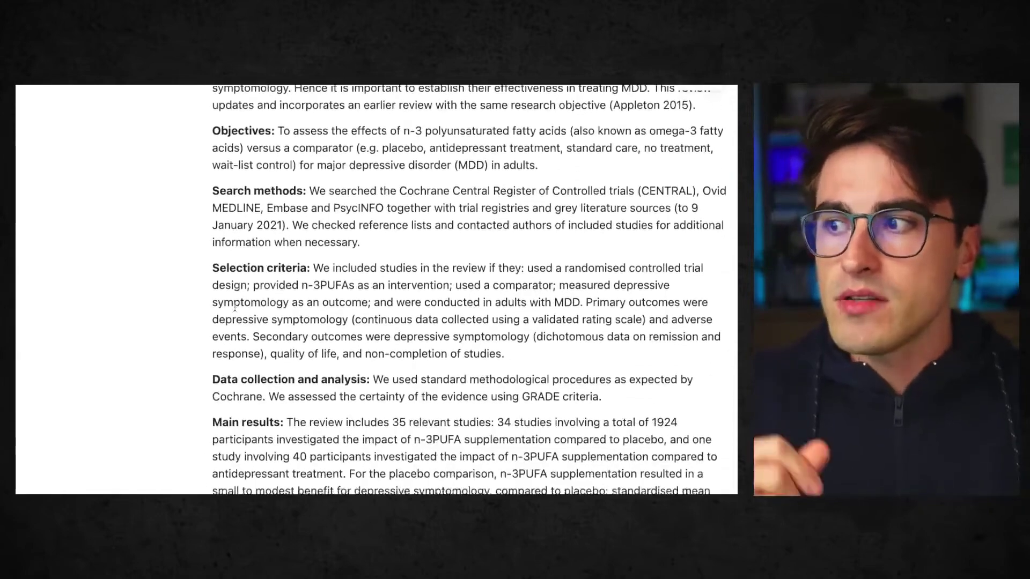
pyautogui.scroll(-1, 326, 271)
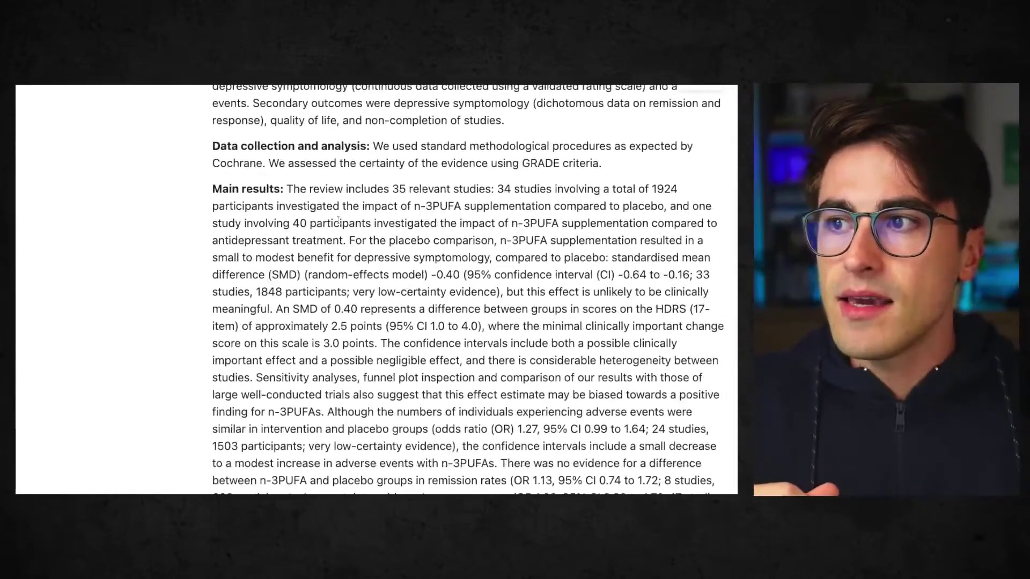
pyautogui.moveTo(287, 189); pyautogui.dragTo(495, 189)
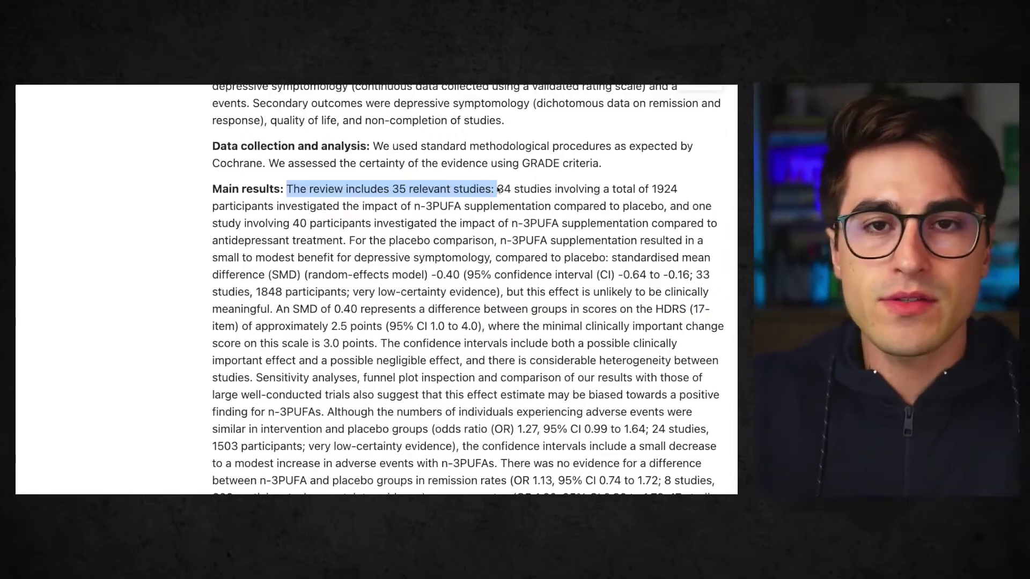
# Step: Look over the Cochrane Library page of "Omega-3 fatty acids for depression in adults" and its abstract
pyautogui.scroll(10, 449, 257)
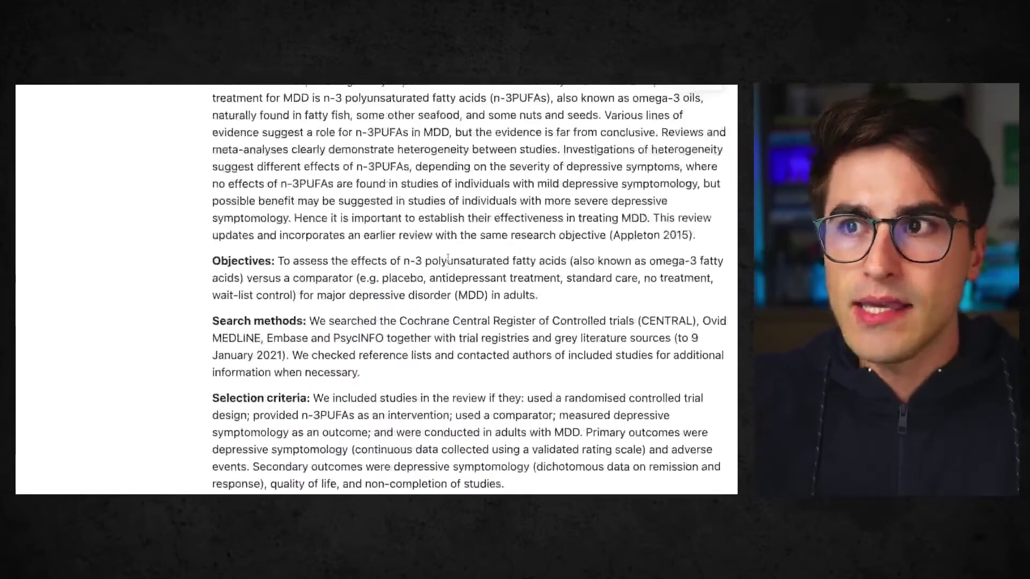
pyautogui.scroll(2, 448, 258)
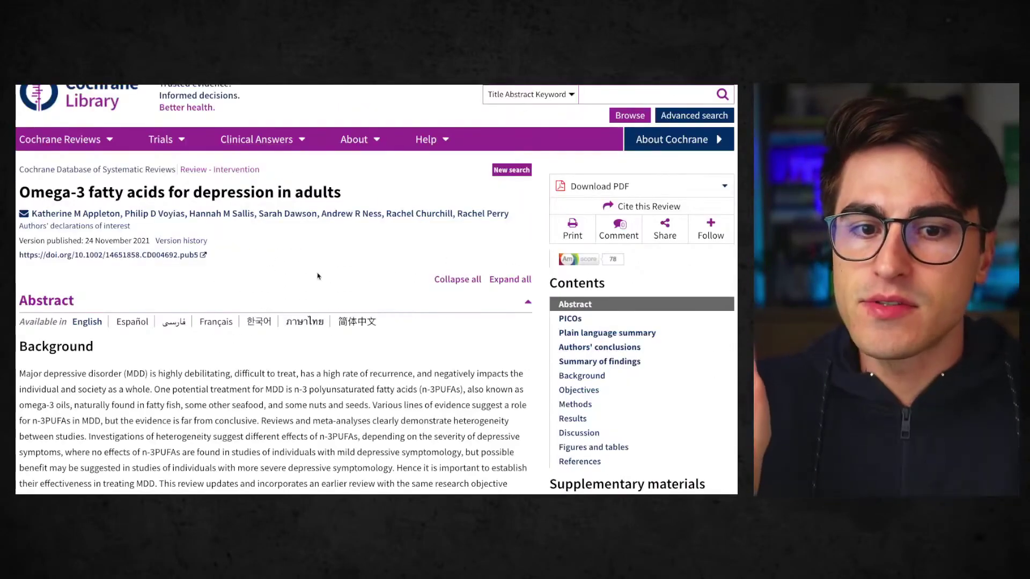
pyautogui.scroll(-6, 277, 251)
pyautogui.scroll(-3, 277, 252)
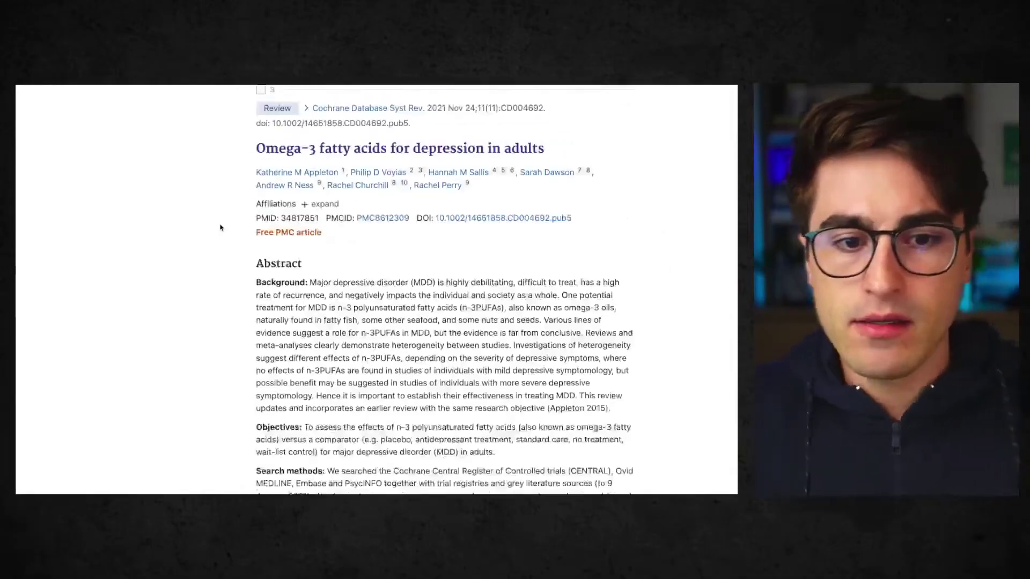
# Step: Return to the beginning of the filtered PubMed results and open the advanced search page
pyautogui.scroll(4, 220, 228)
pyautogui.scroll(20, 220, 228)
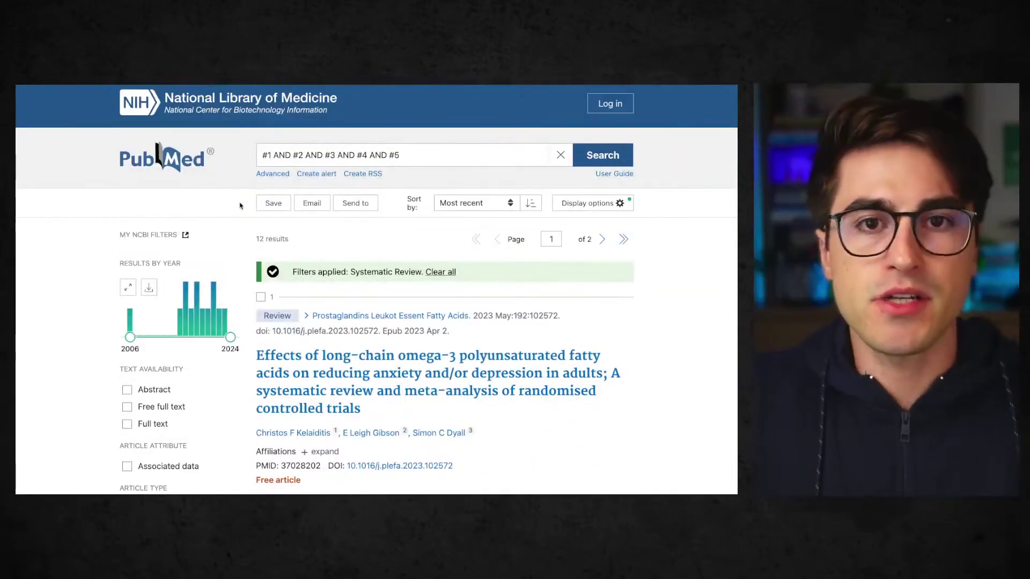
pyautogui.click(287, 175)
pyautogui.scroll(-4, 307, 308)
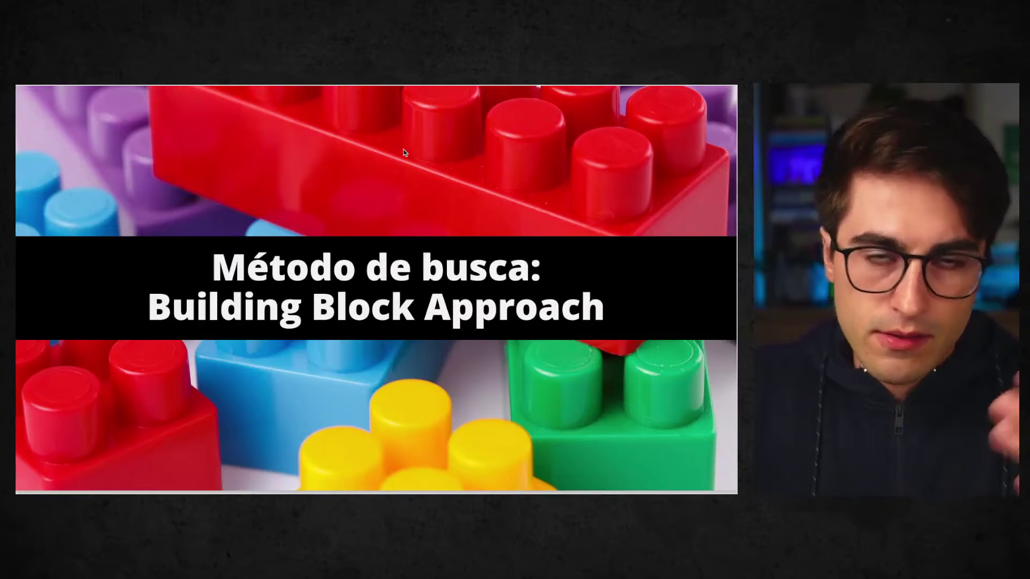
pyautogui.press('Right')
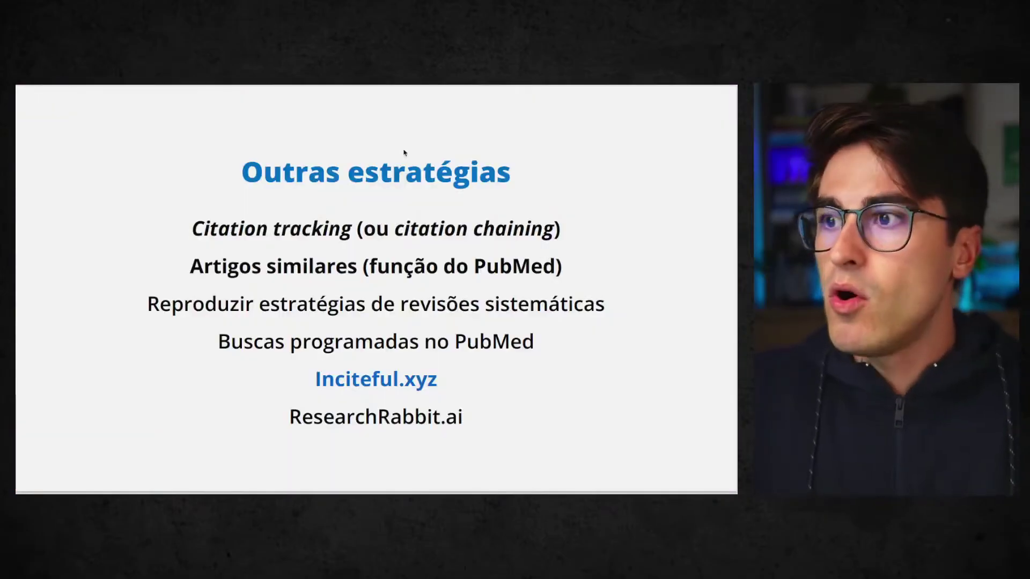